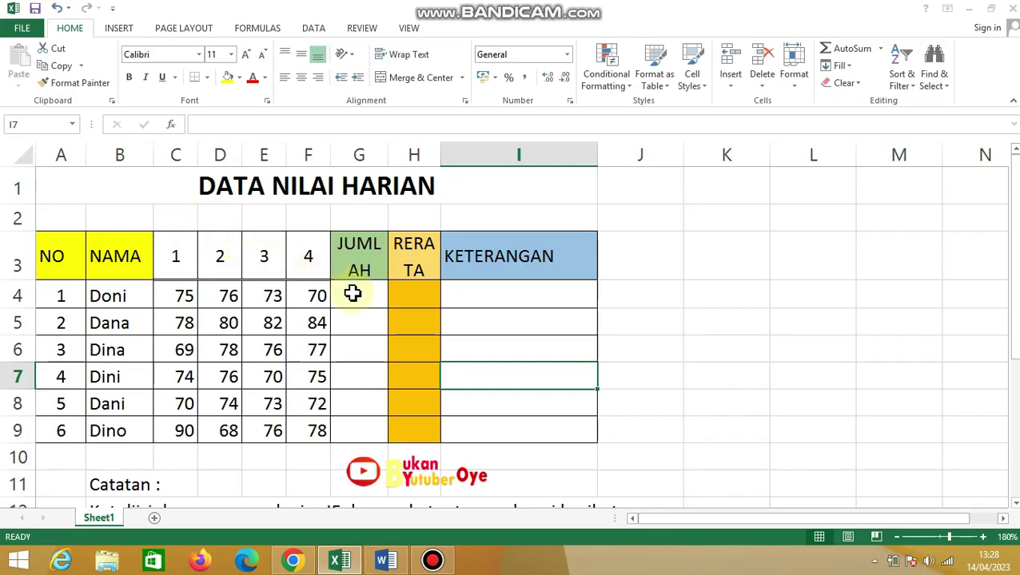
Step: Try the formula =sum(C4:F4) in the first JUMLAH cell, G4, and clear the cell again
click(352, 293)
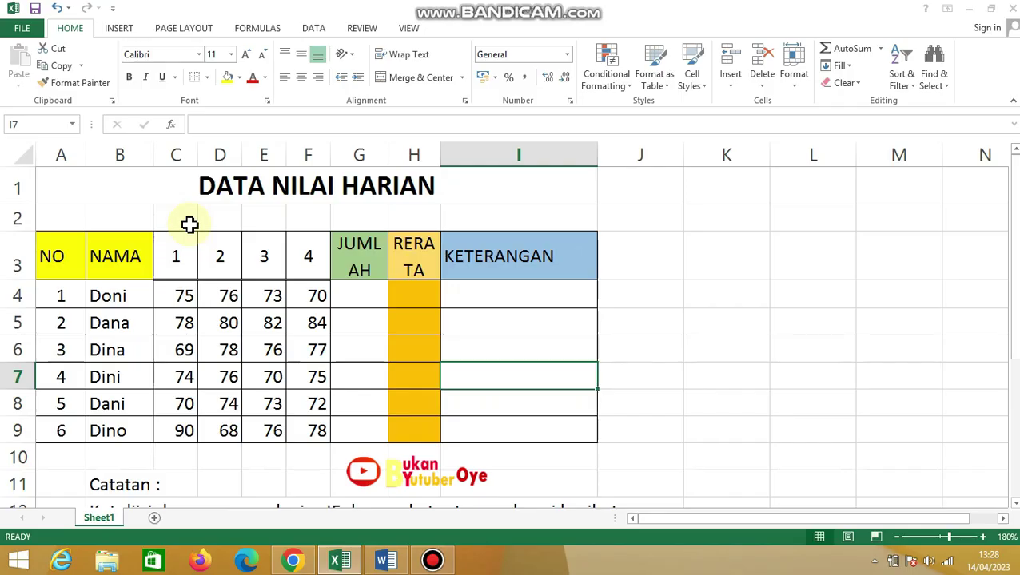
click(352, 294)
text(=sum)
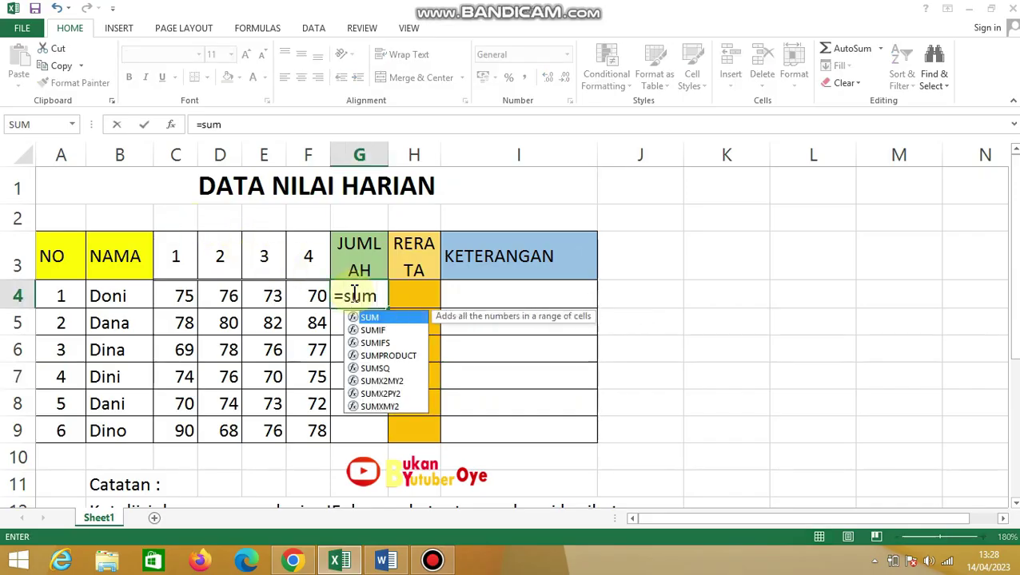
text(()
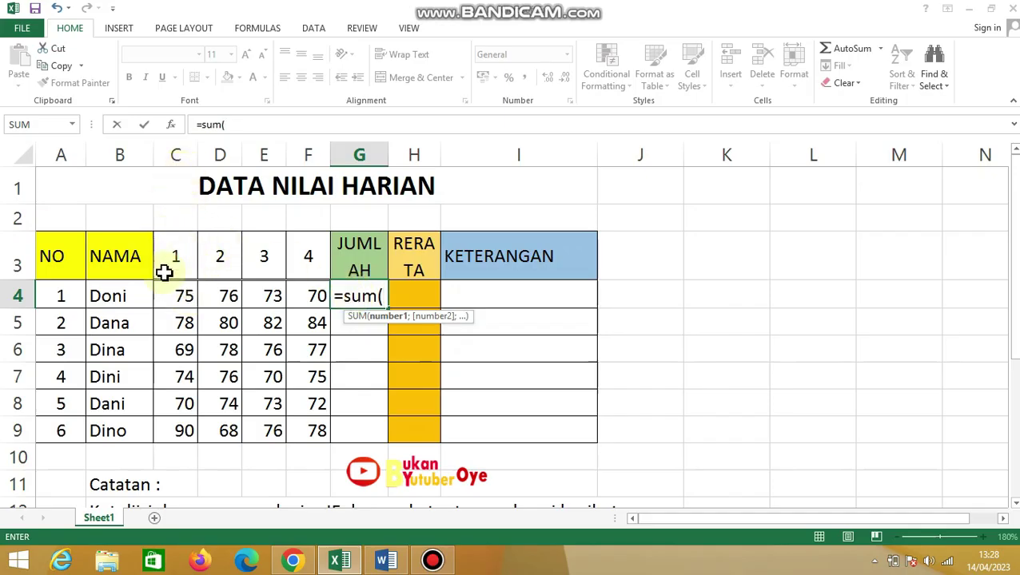
click(173, 300)
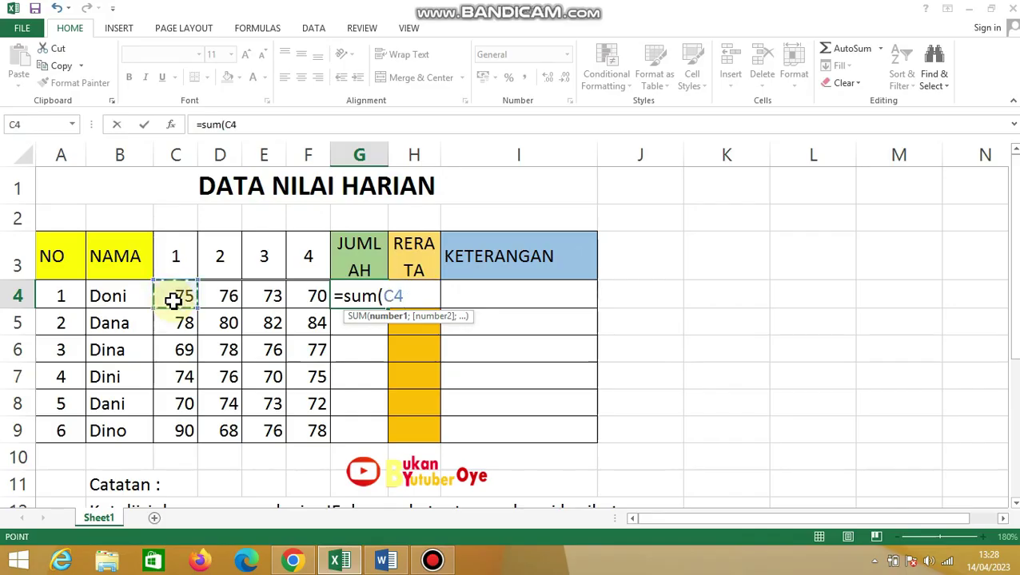
key(F8)
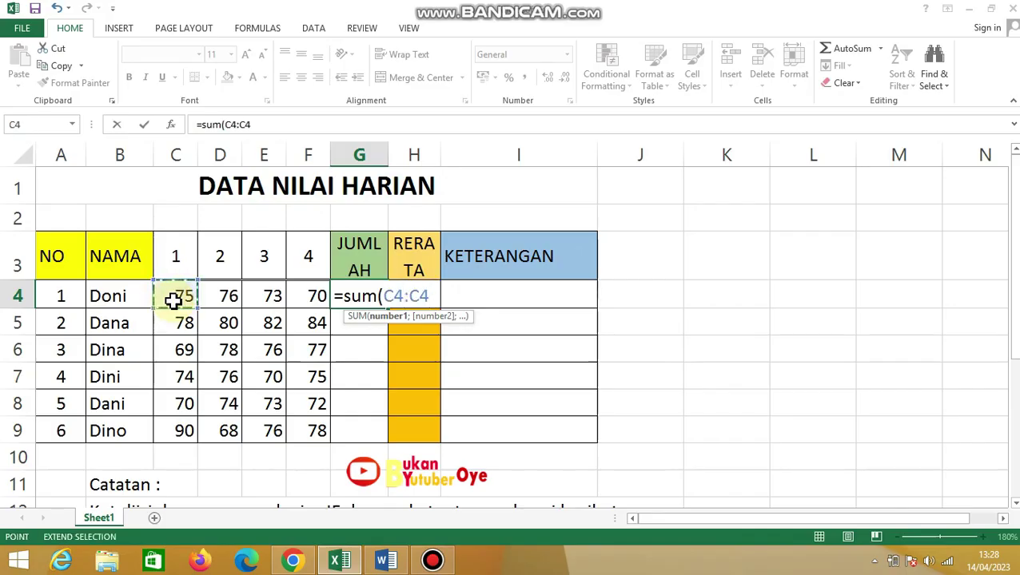
click(307, 296)
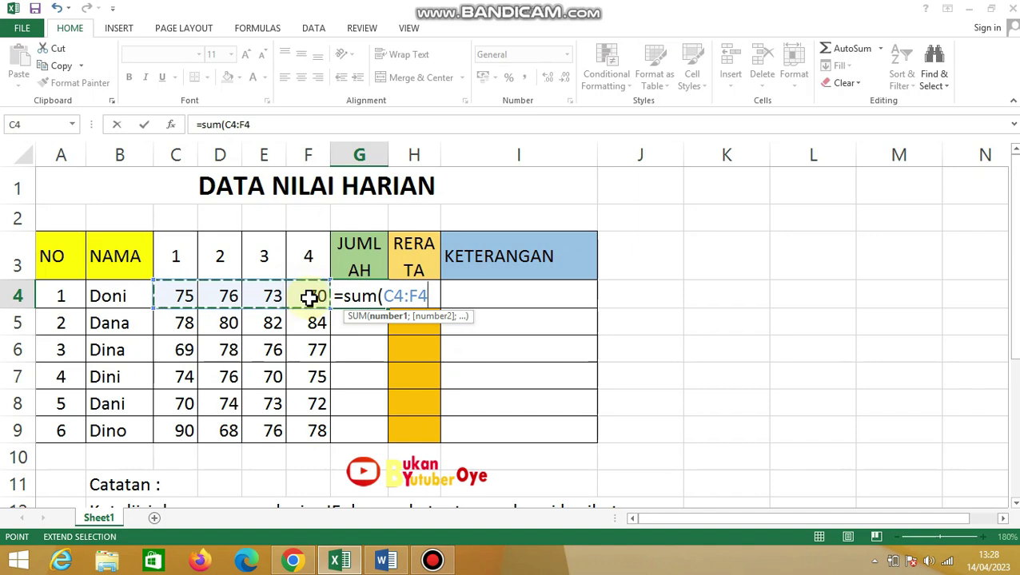
text())
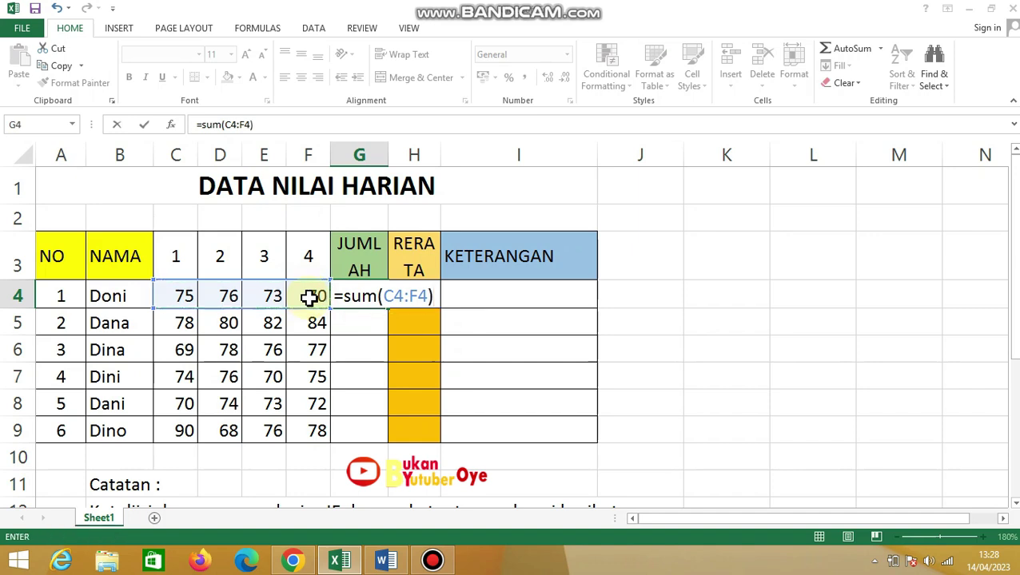
key(Return)
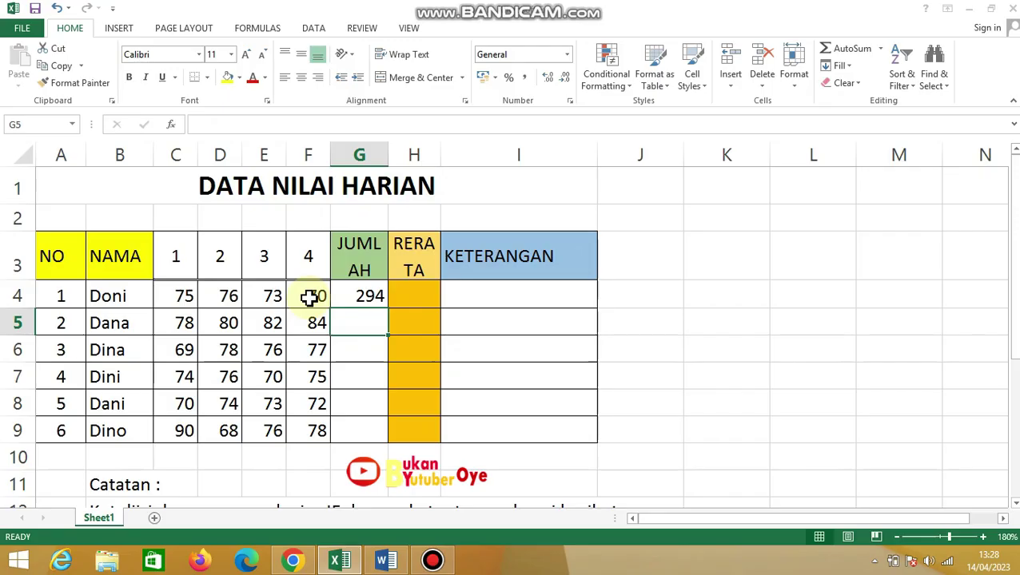
key(Up)
key(Delete)
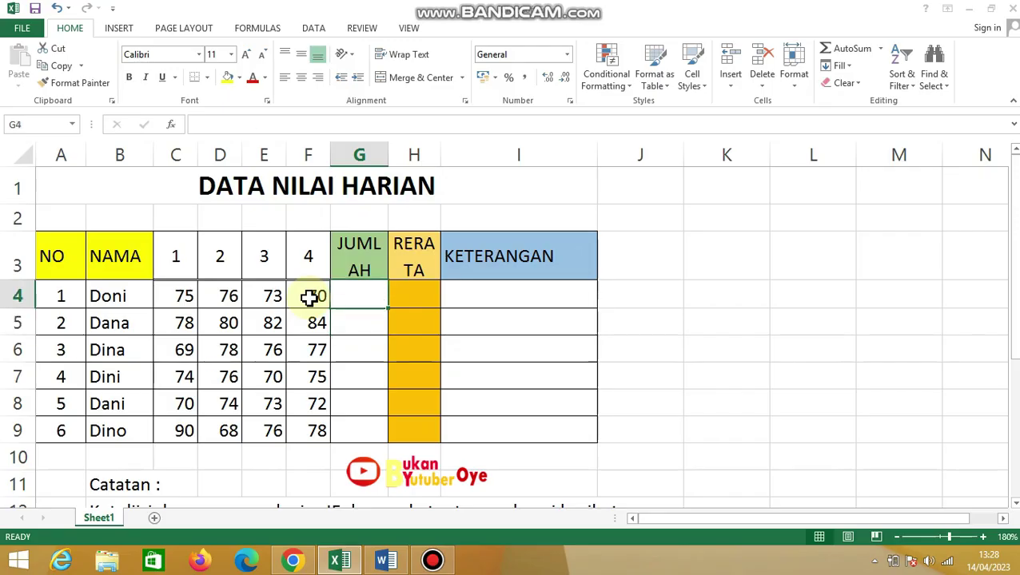
Step: Re-enter the SUM formula for the range C4:F4 in G4 and delete its contents once more
text(=)
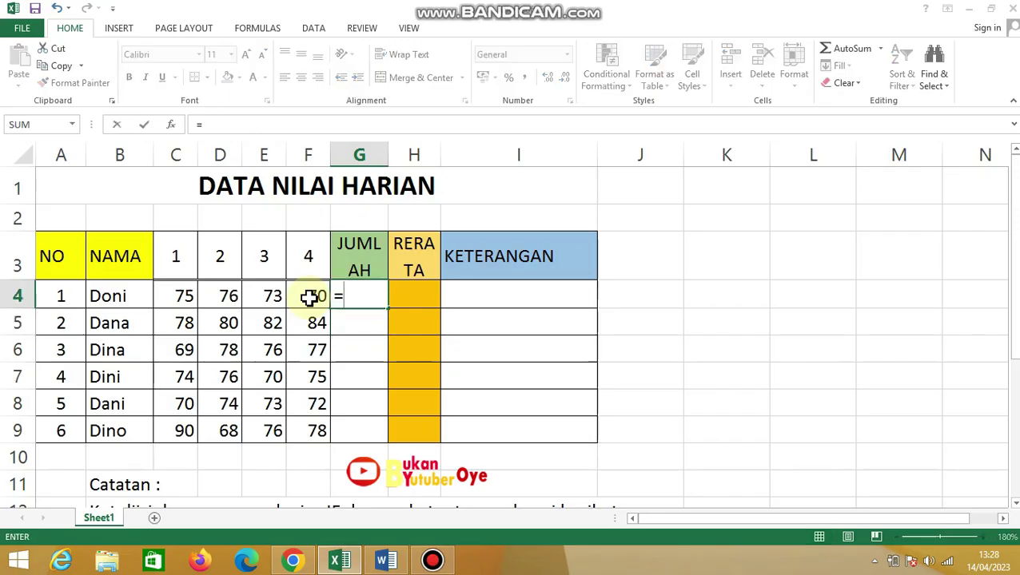
text(sum()
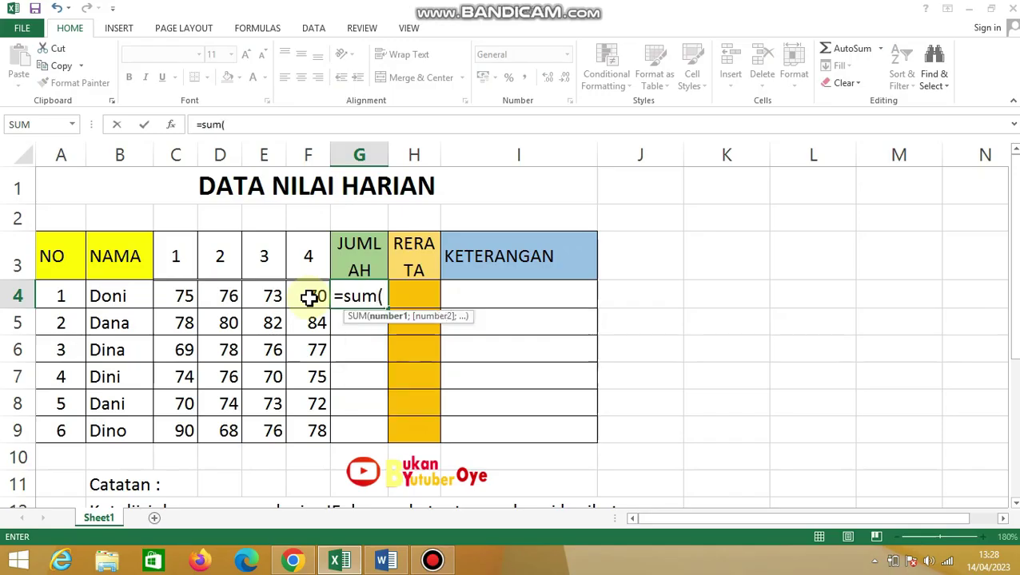
click(178, 299)
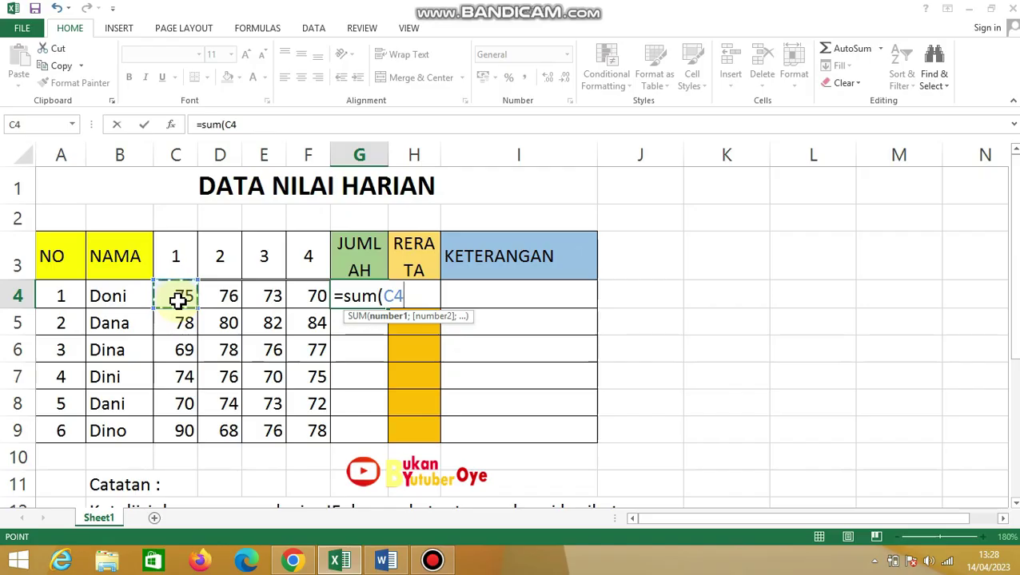
drag(190, 299, 291, 294)
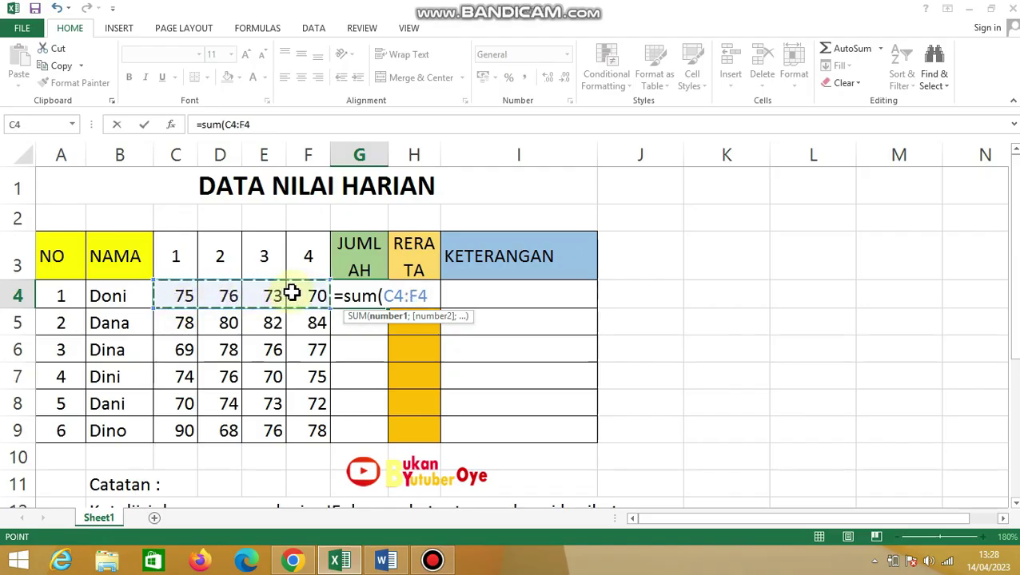
text())
key(Return)
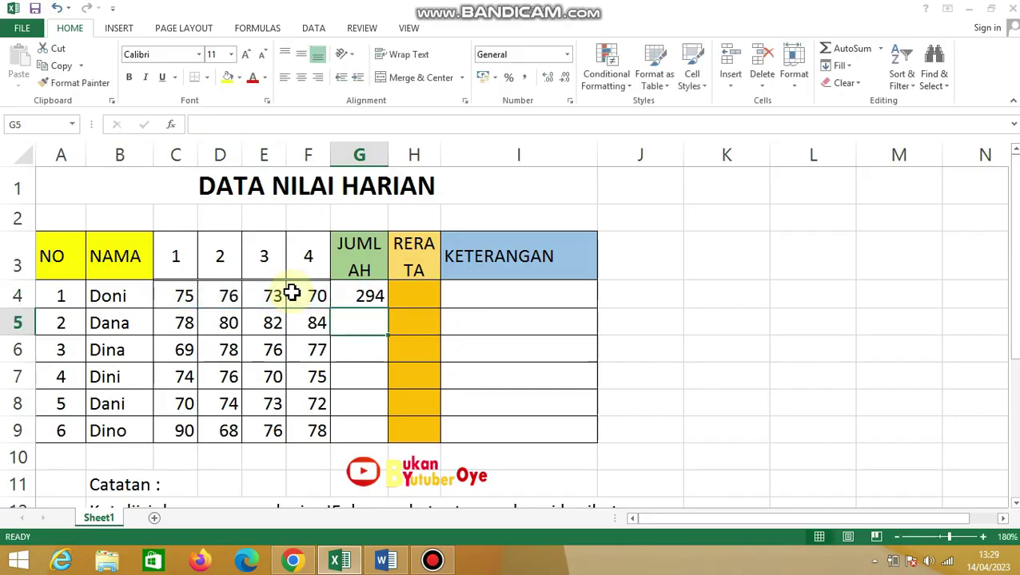
key(Up)
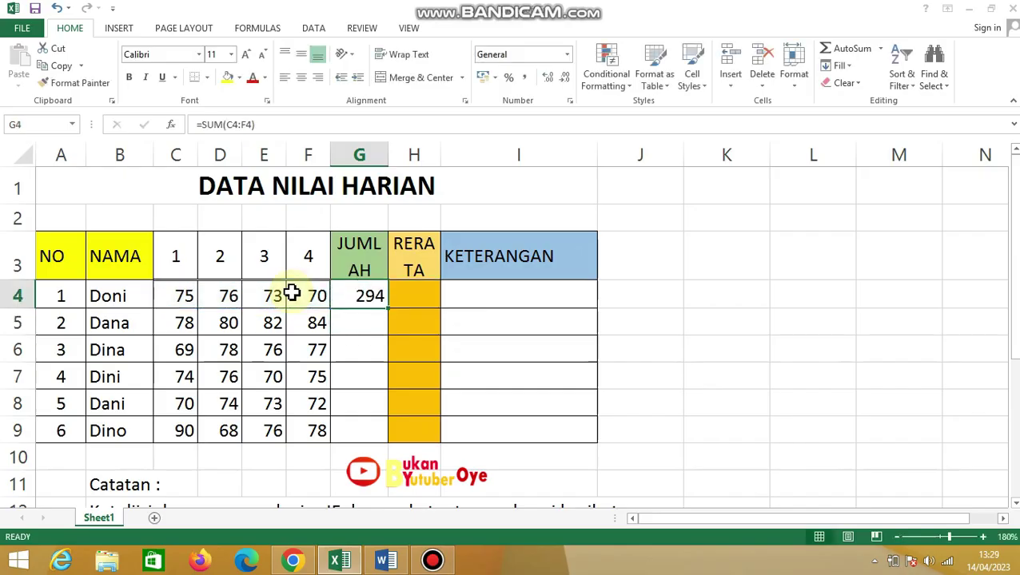
key(Delete)
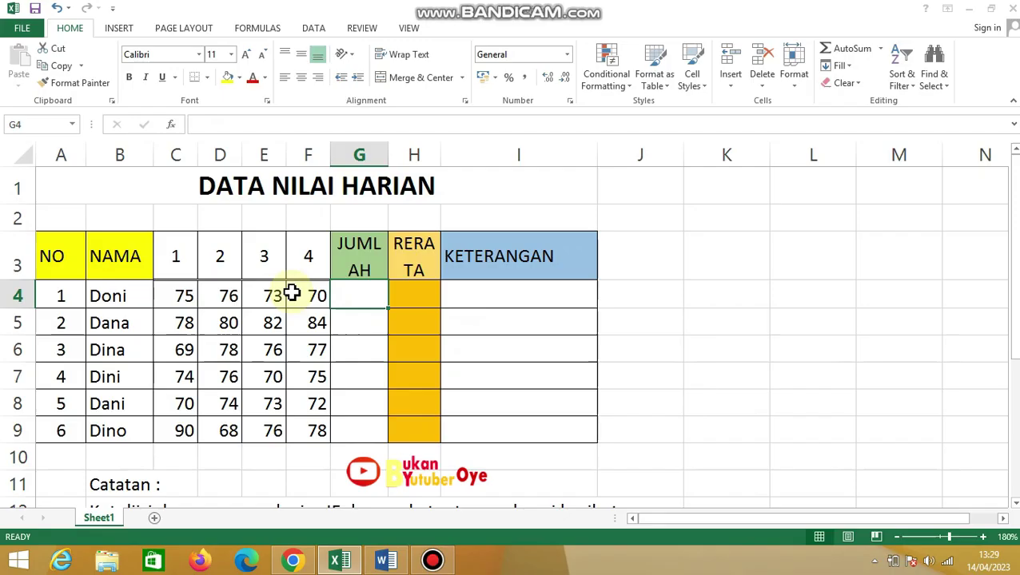
Step: Total the four scores C4:F4 in cell G4 with AutoSum
click(829, 57)
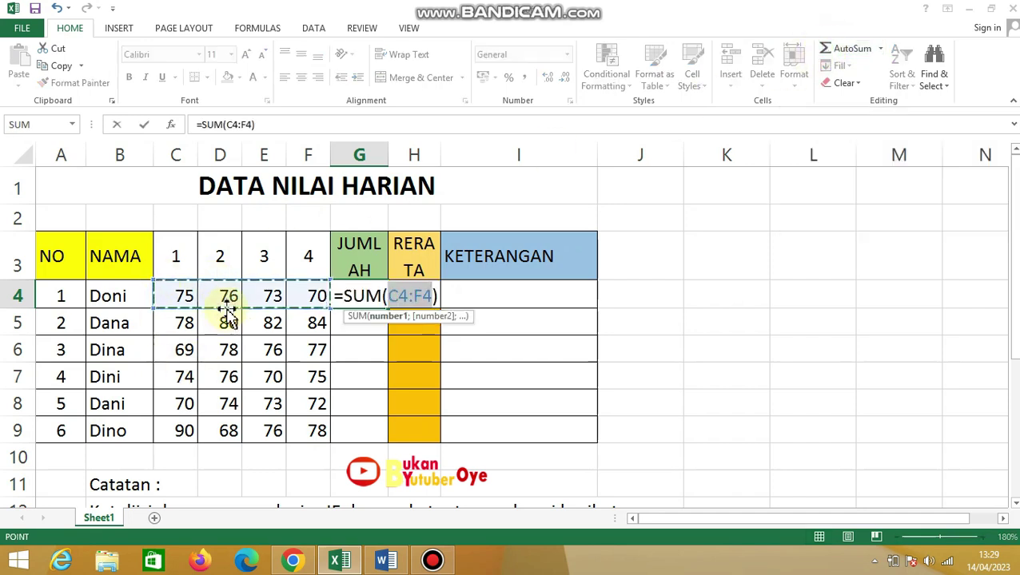
key(Return)
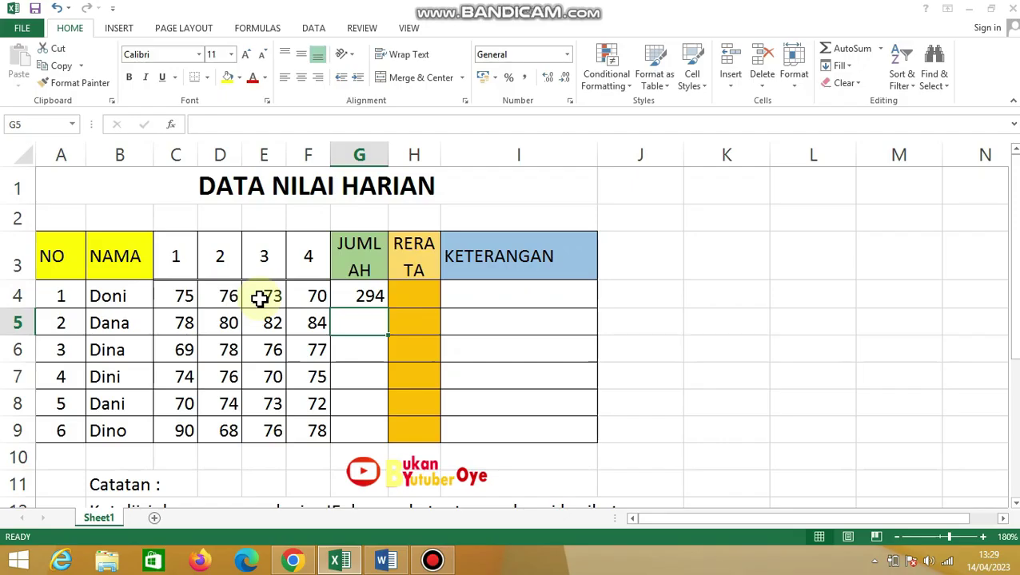
click(372, 296)
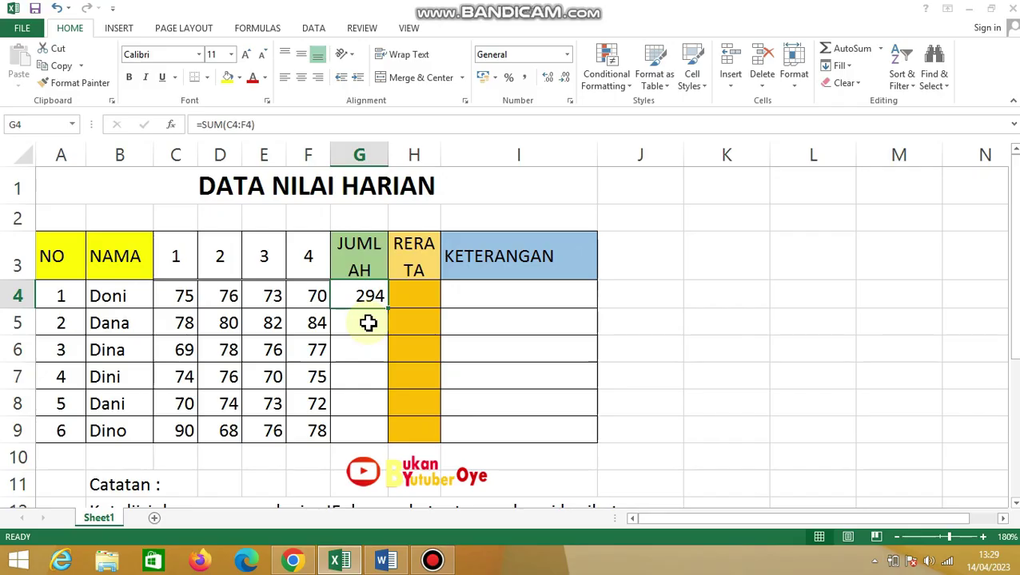
click(371, 298)
Step: Fill the G4 total formula down the JUMLAH column to G9
click(635, 293)
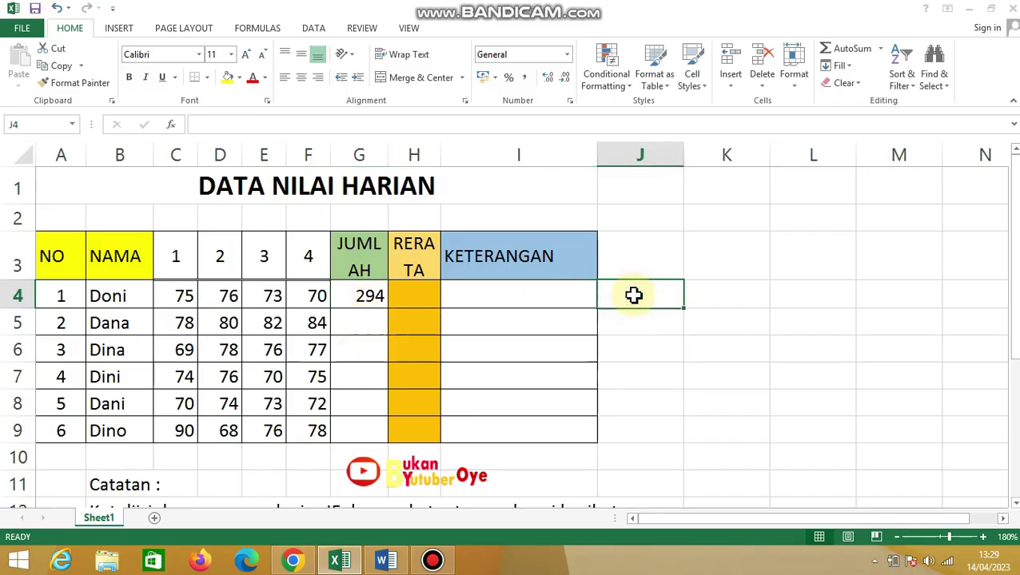
click(746, 291)
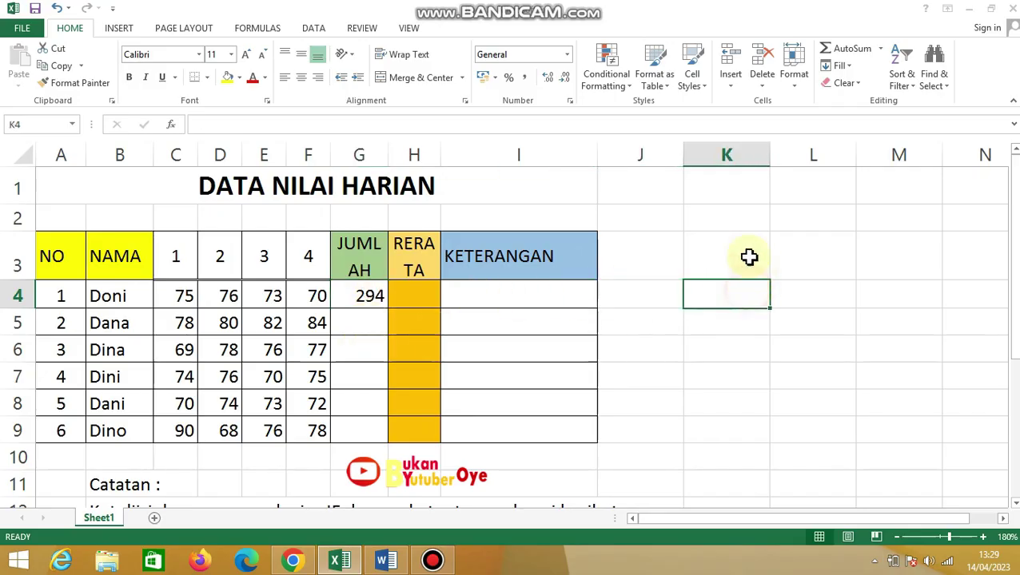
click(365, 300)
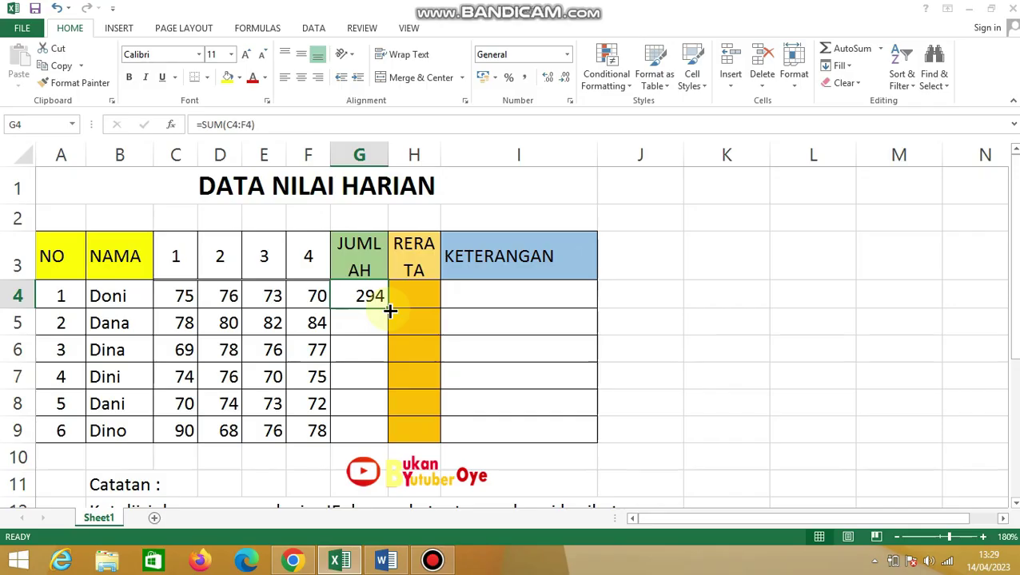
drag(390, 312, 378, 432)
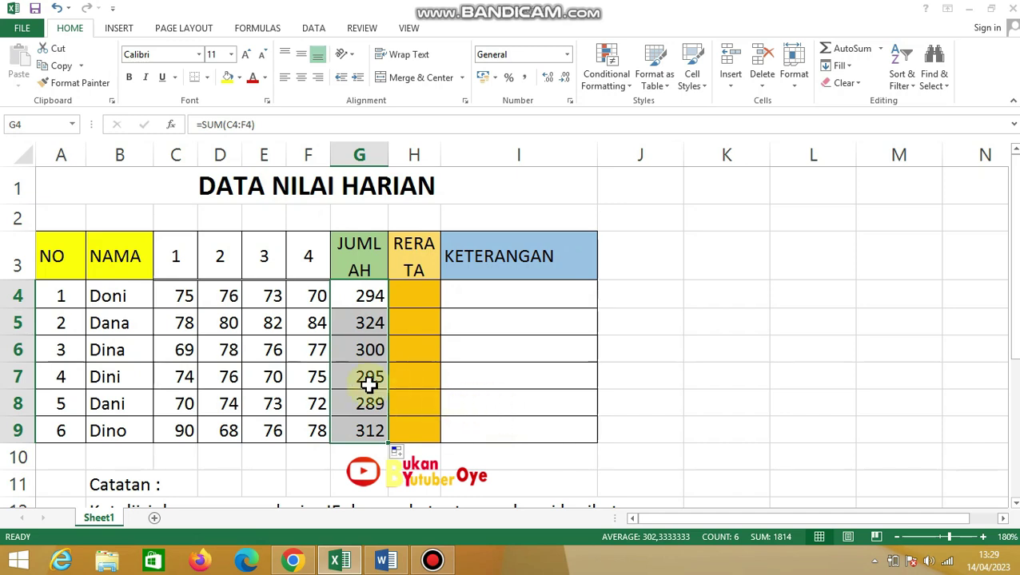
Step: Enter =average(C4:F4) in cell H4 under RERATA and fill the formula down to H9
click(429, 298)
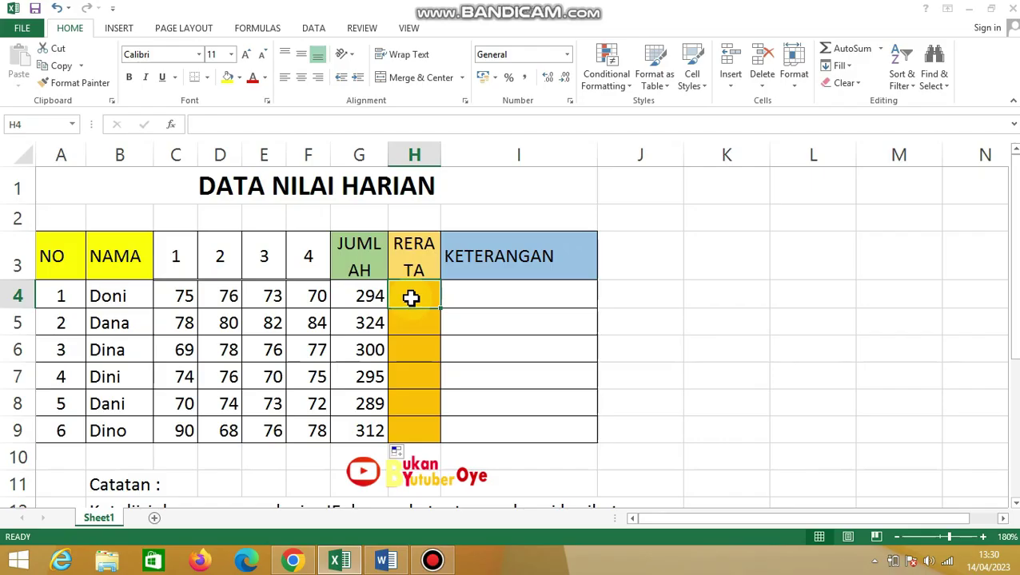
text(=)
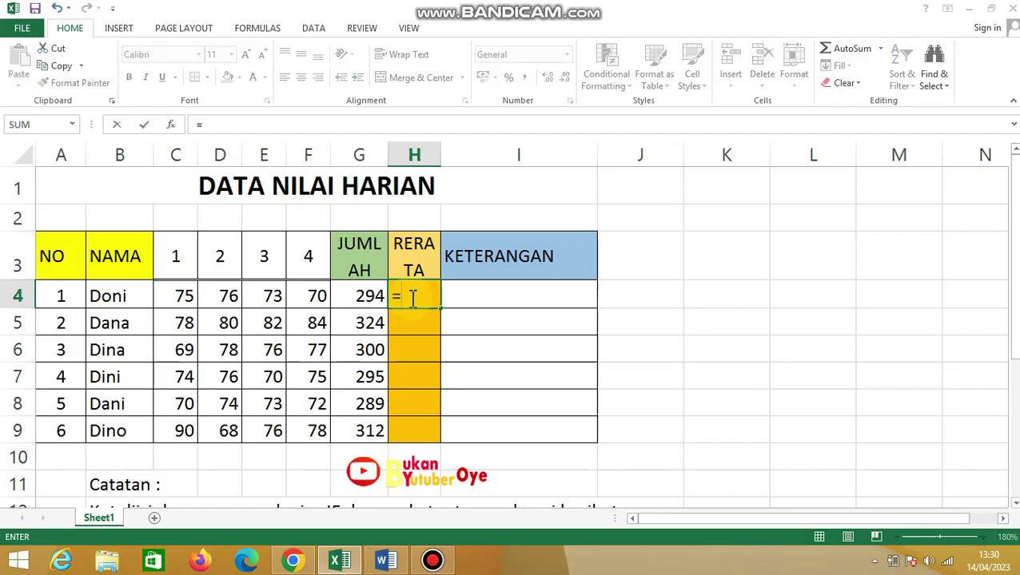
text(averag)
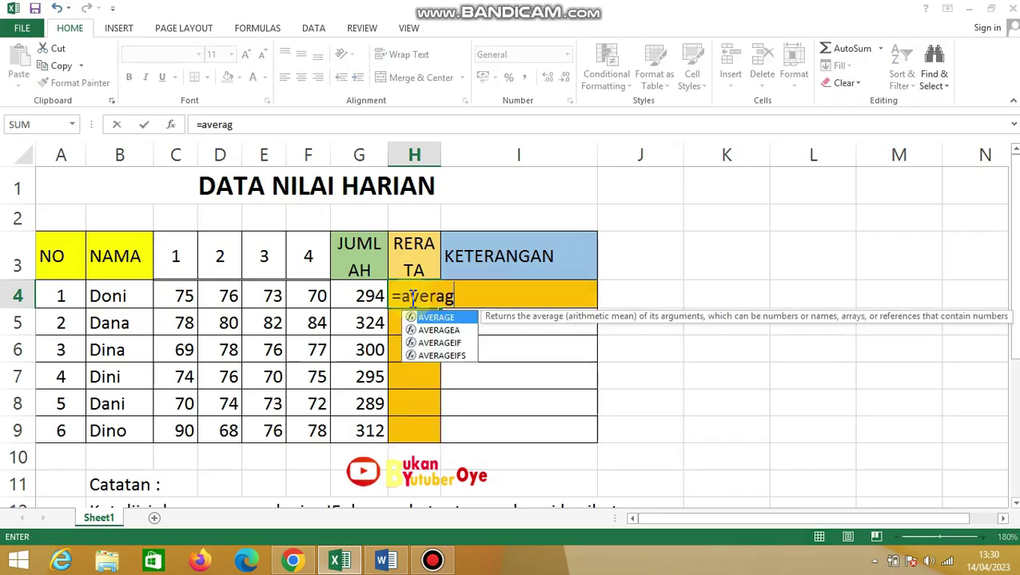
text(e()
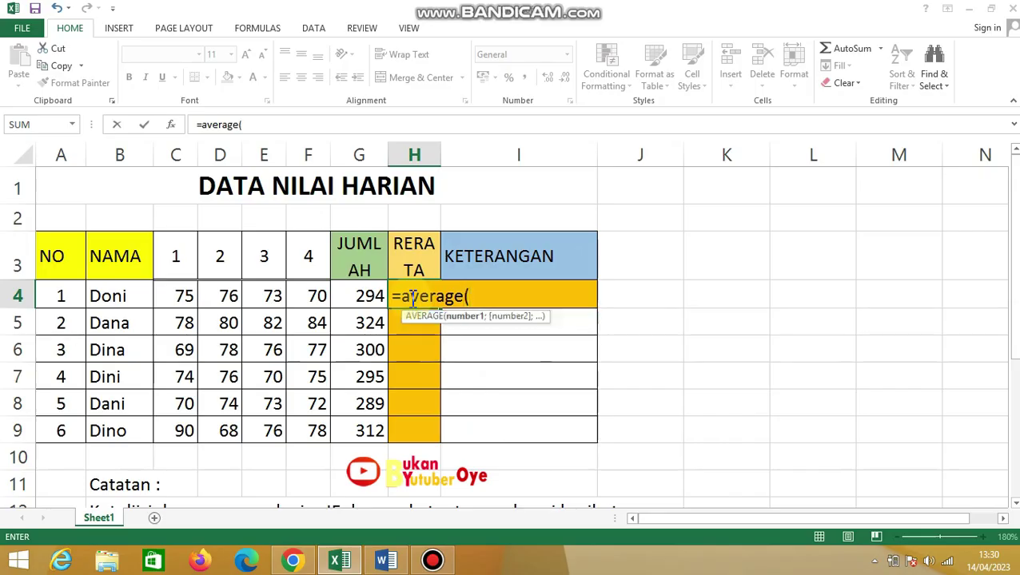
click(186, 296)
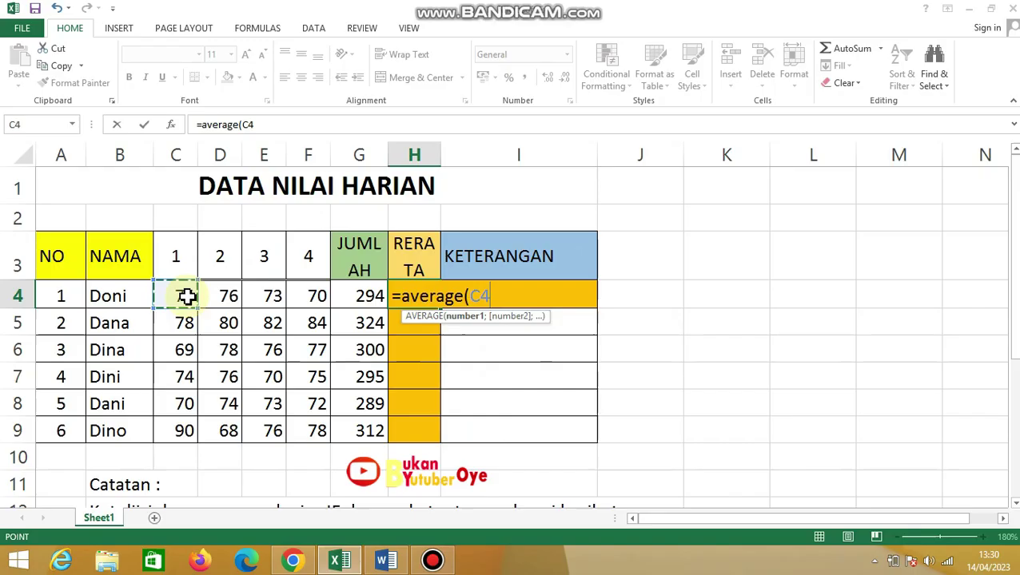
drag(186, 295, 300, 294)
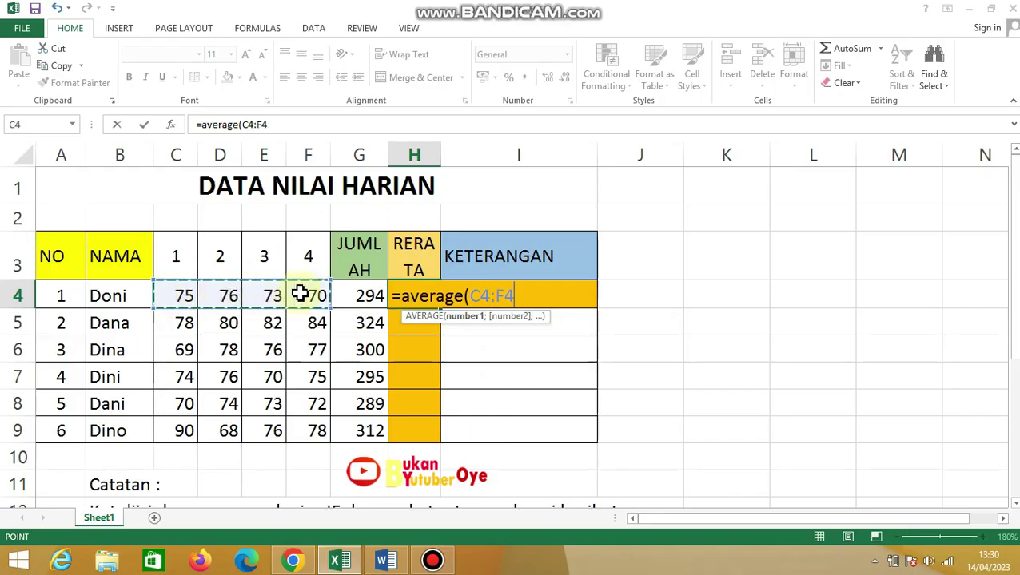
text())
key(Return)
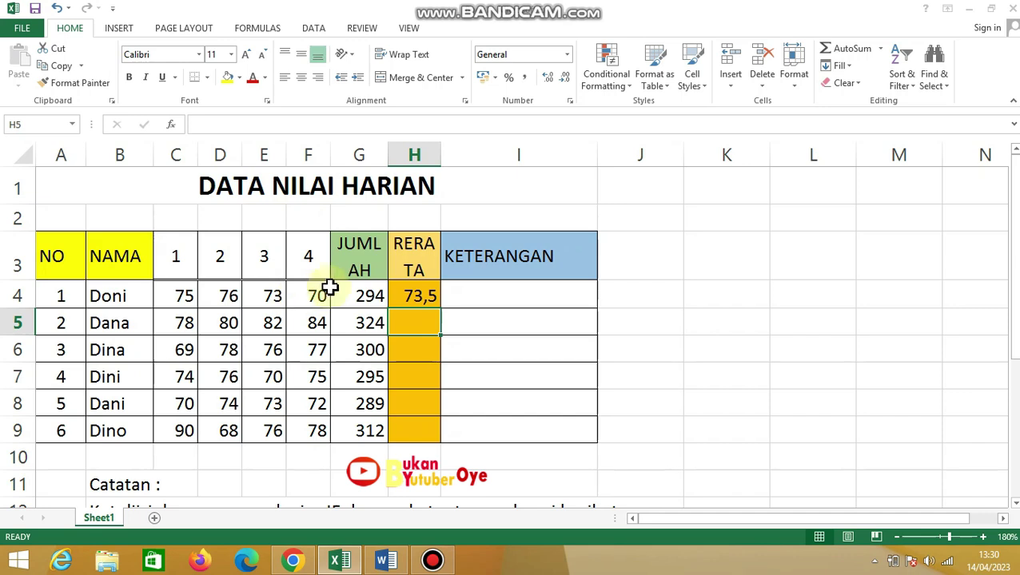
click(425, 297)
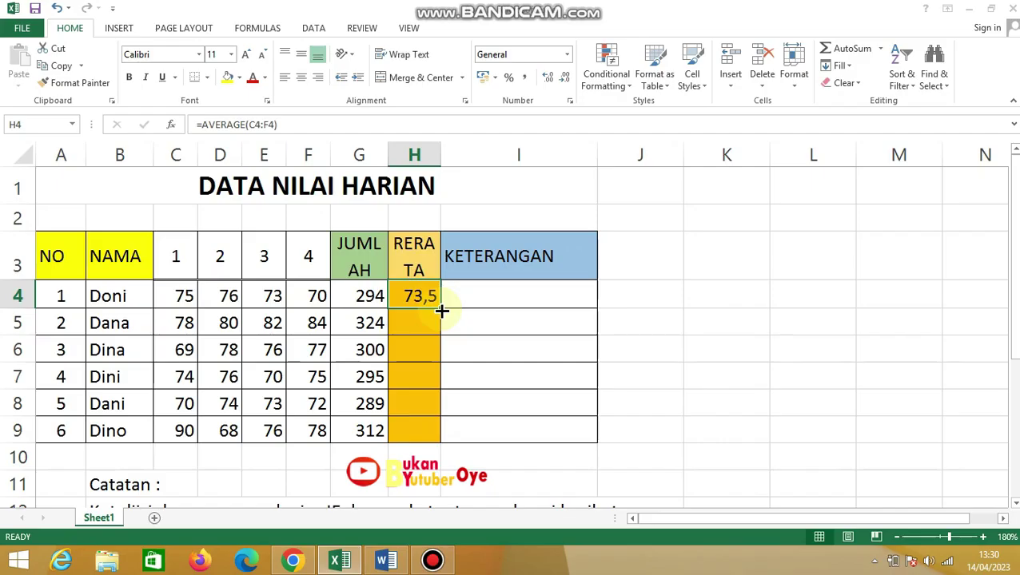
drag(437, 311, 427, 441)
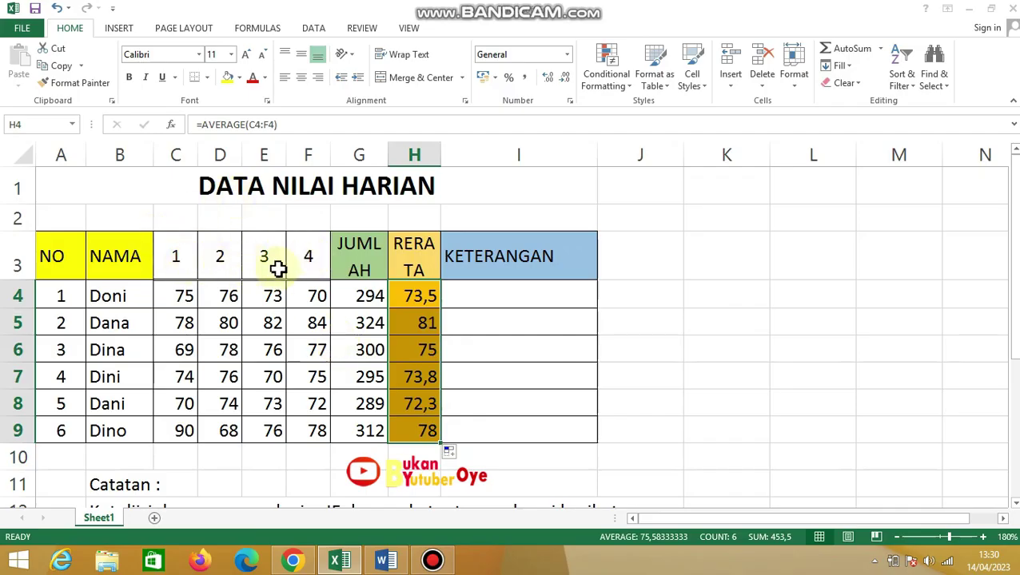
Step: Enter the number 297 in the empty cell K4 beside the table
click(728, 296)
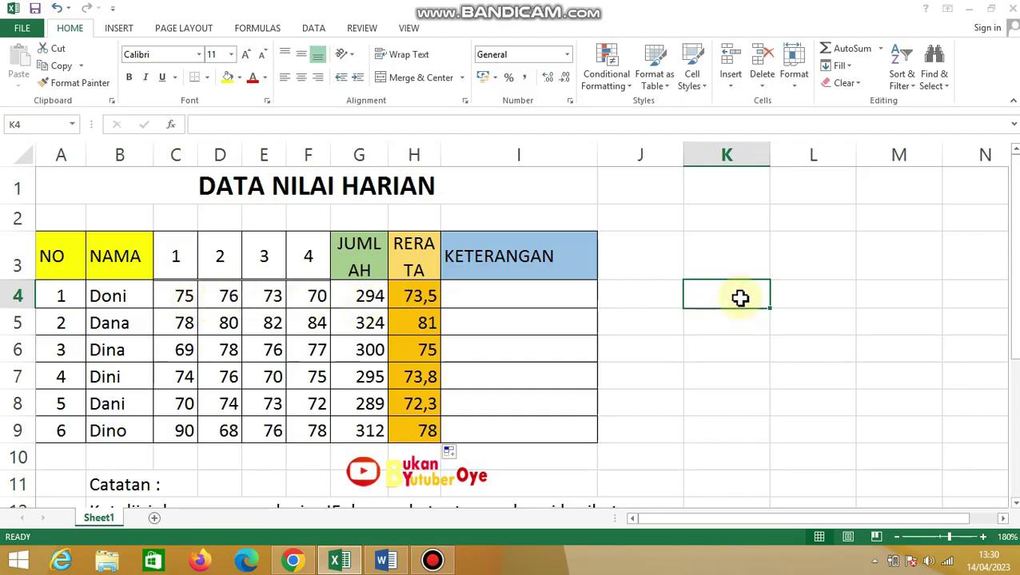
text(297)
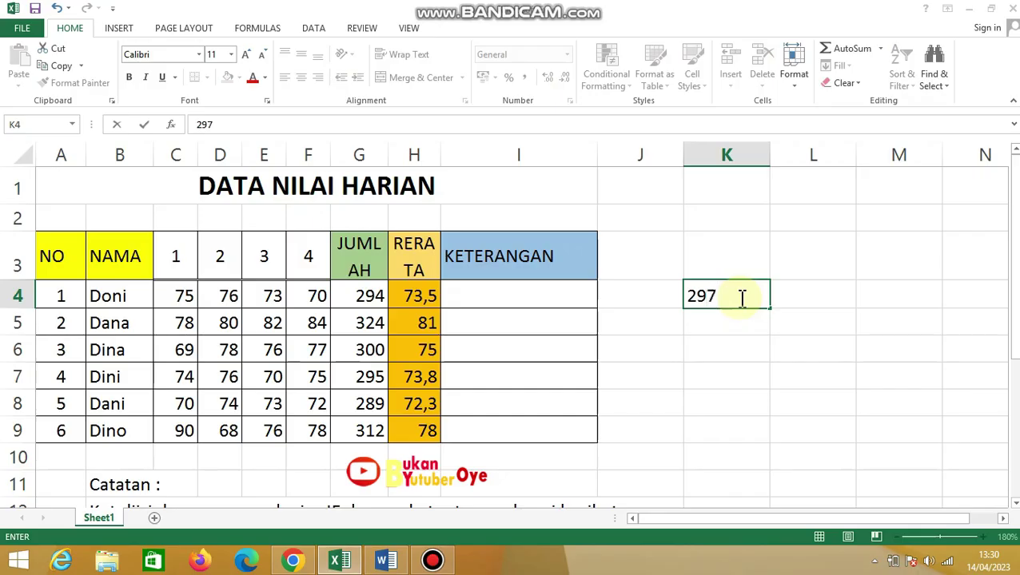
key(Return)
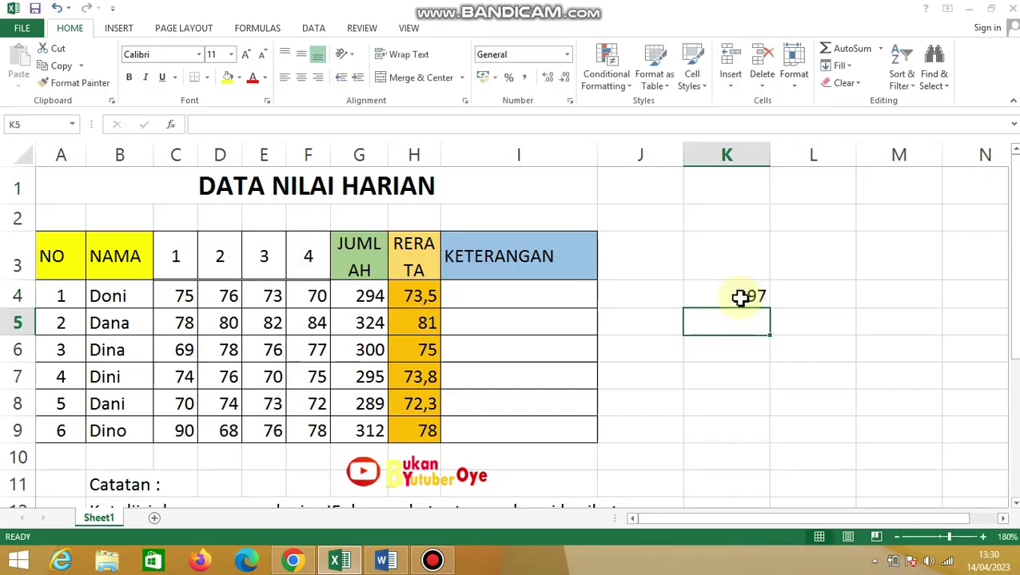
Step: Replace the number in cell K4 with the formula =sum(C4:F4)
click(740, 298)
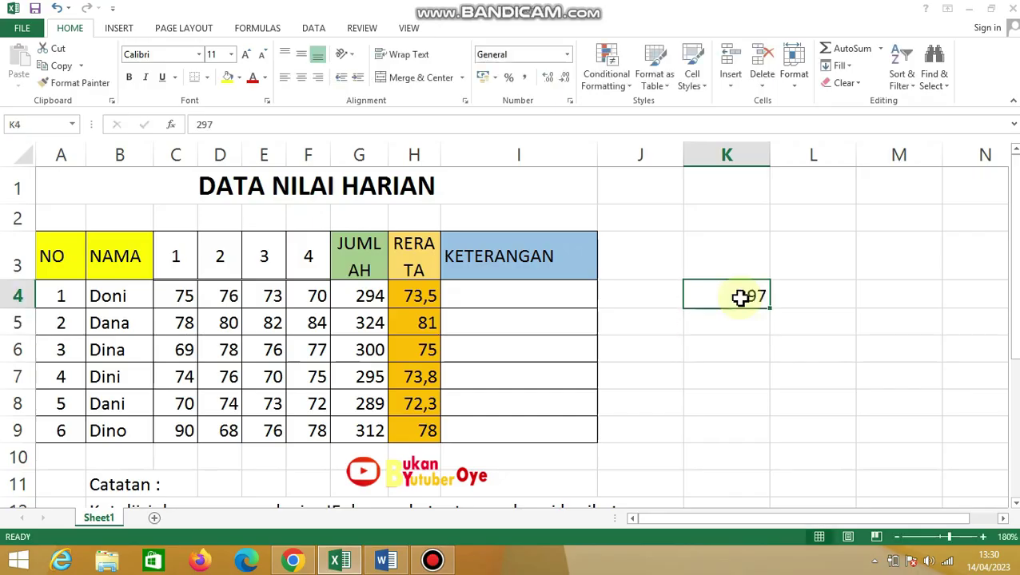
key(Delete)
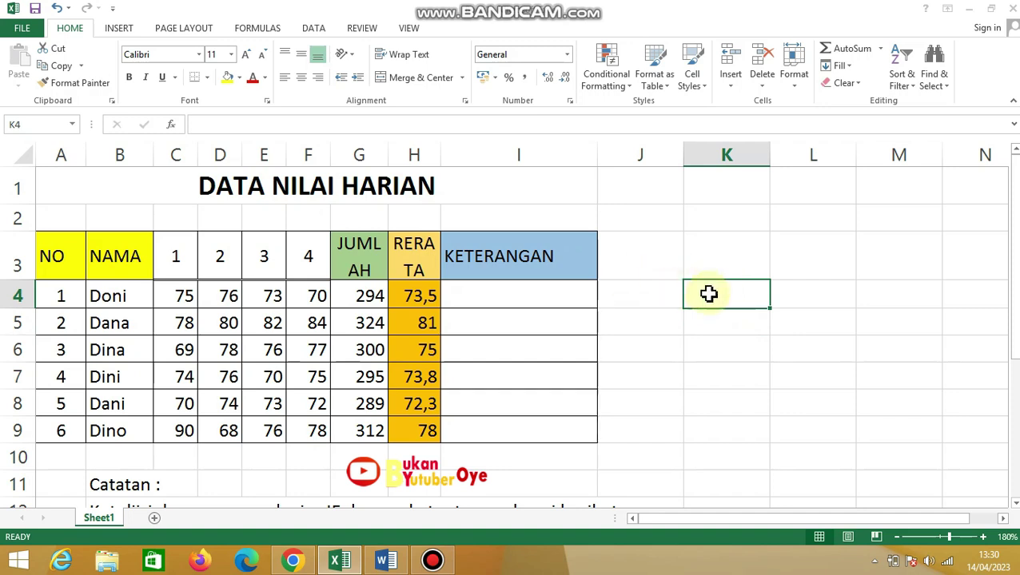
double_click(708, 294)
text(=)
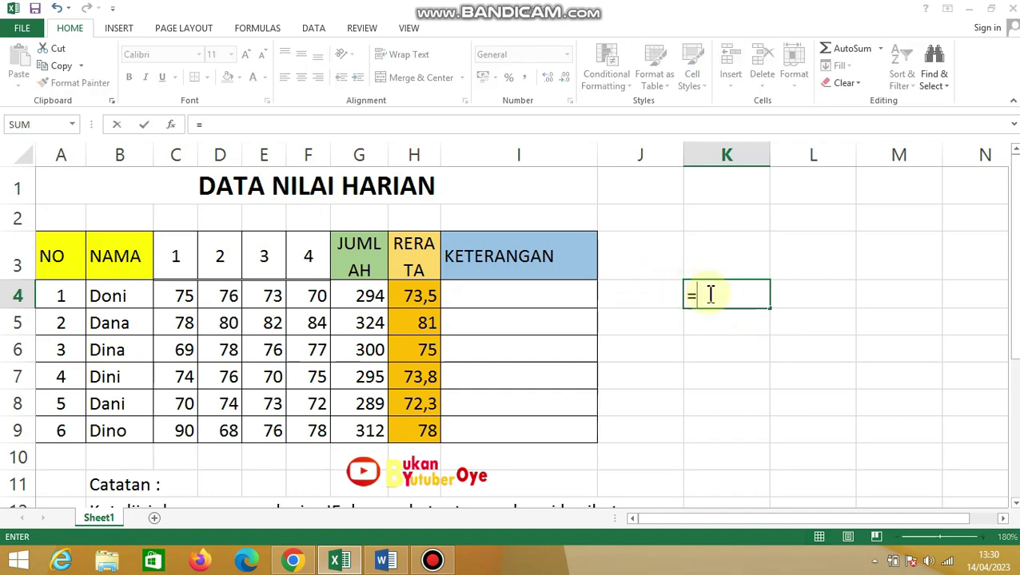
text(s)
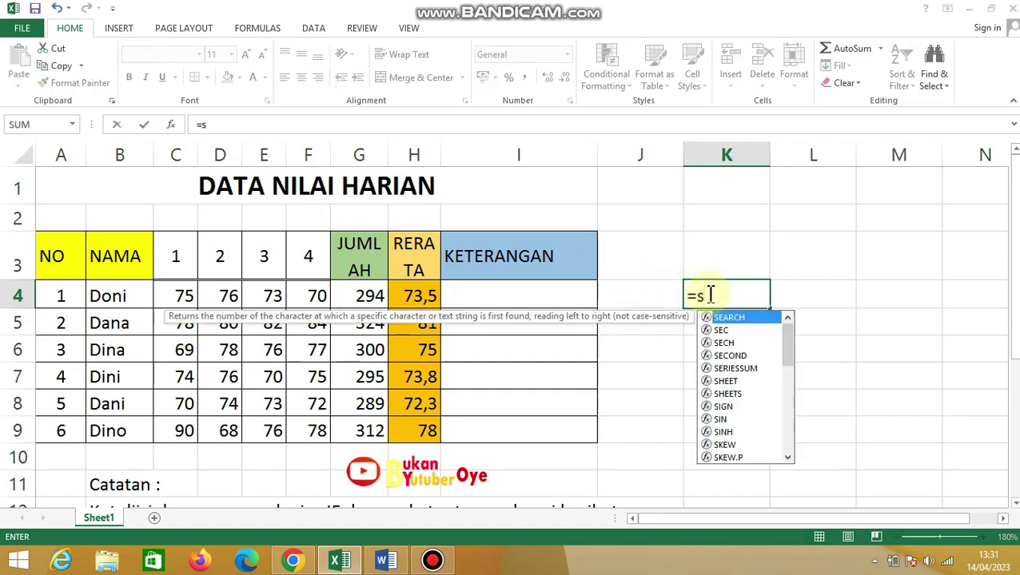
text(u)
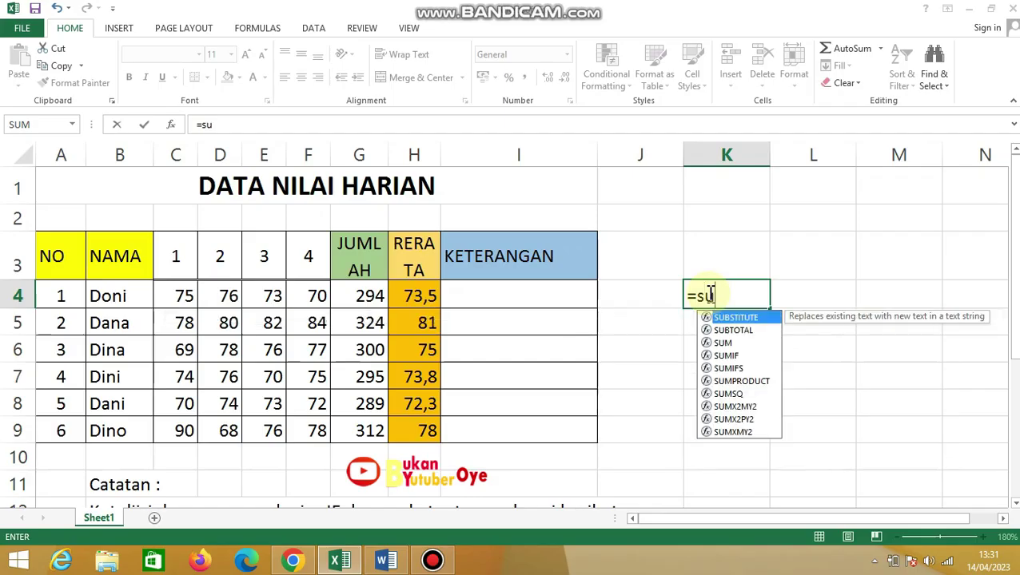
text(m()
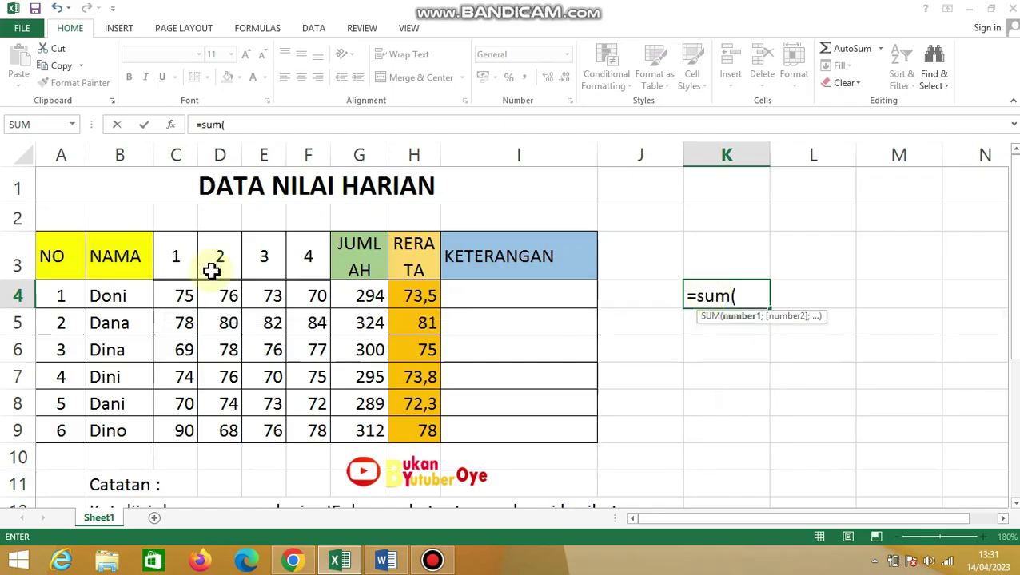
click(175, 297)
drag(222, 296, 298, 294)
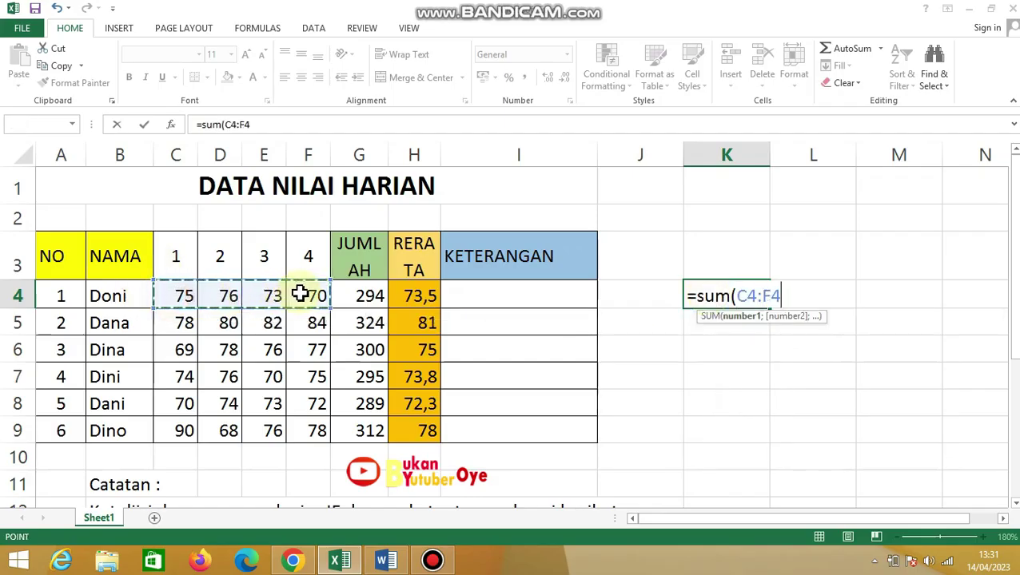
text())
key(Return)
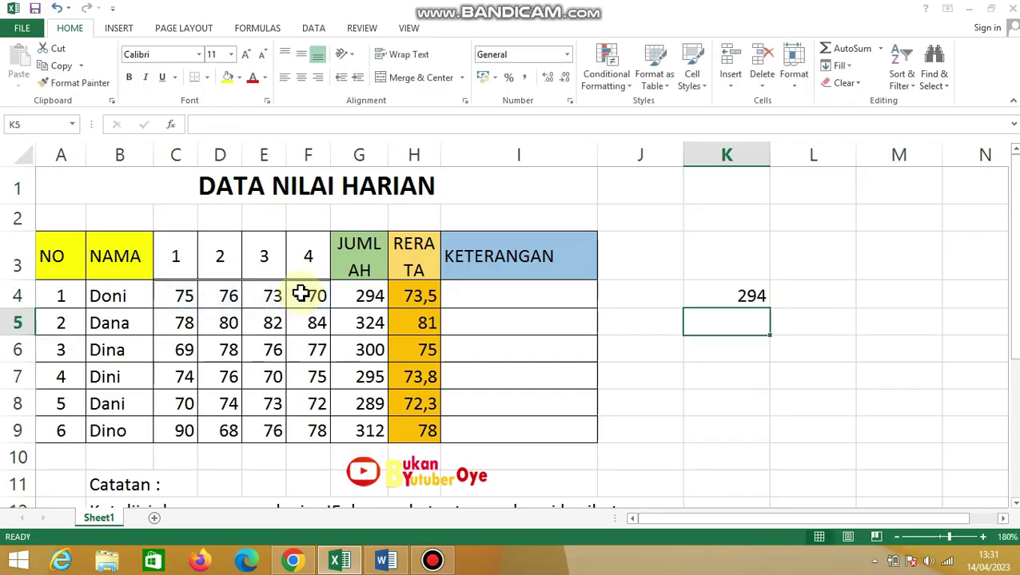
Step: Clear the trial SUM formula from cell K4 beside the table
click(815, 299)
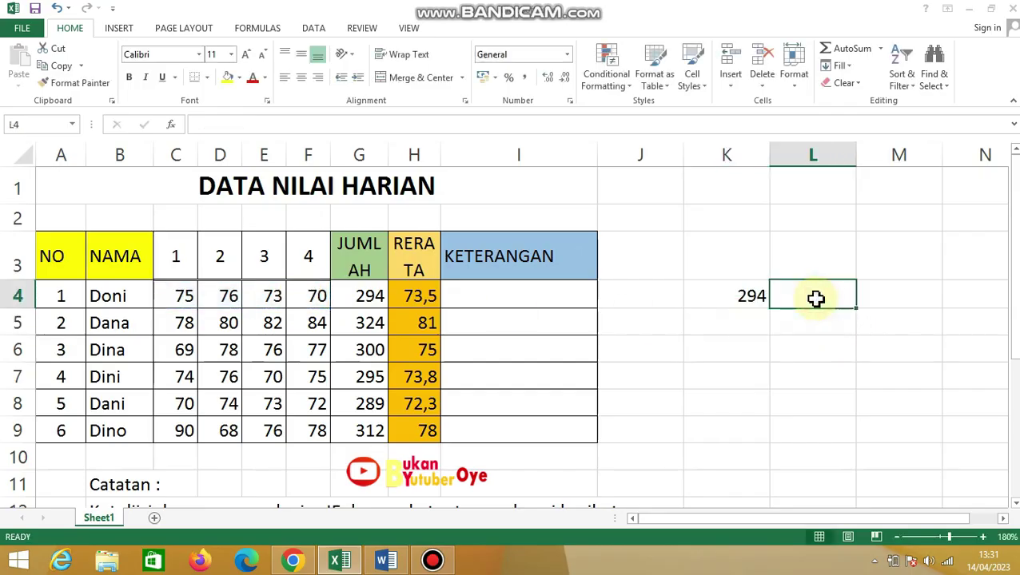
click(737, 300)
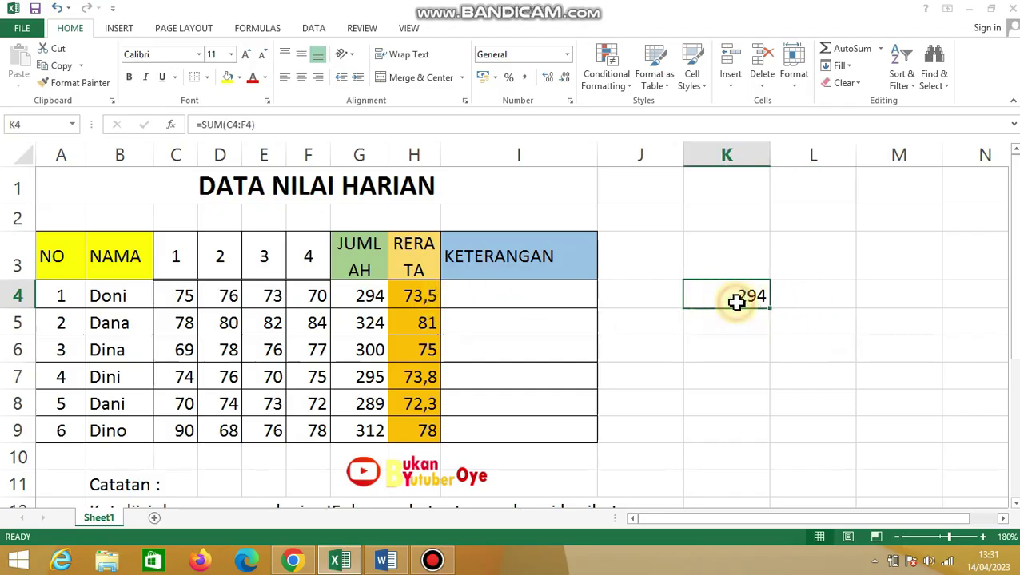
key(Delete)
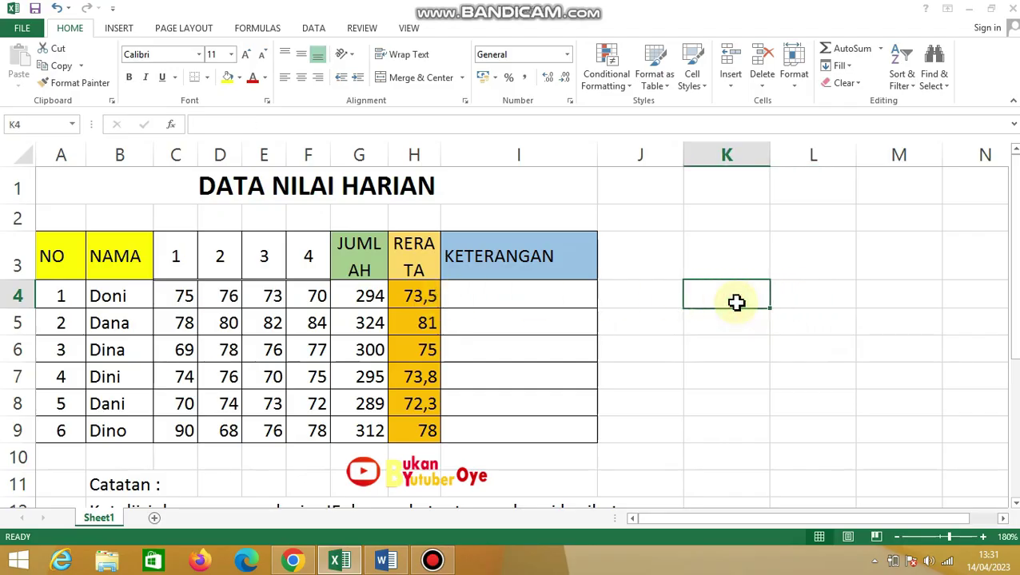
Step: Enter the formula =G4/4 in cell I4 under KETERANGAN as an alternative average calculation
click(402, 296)
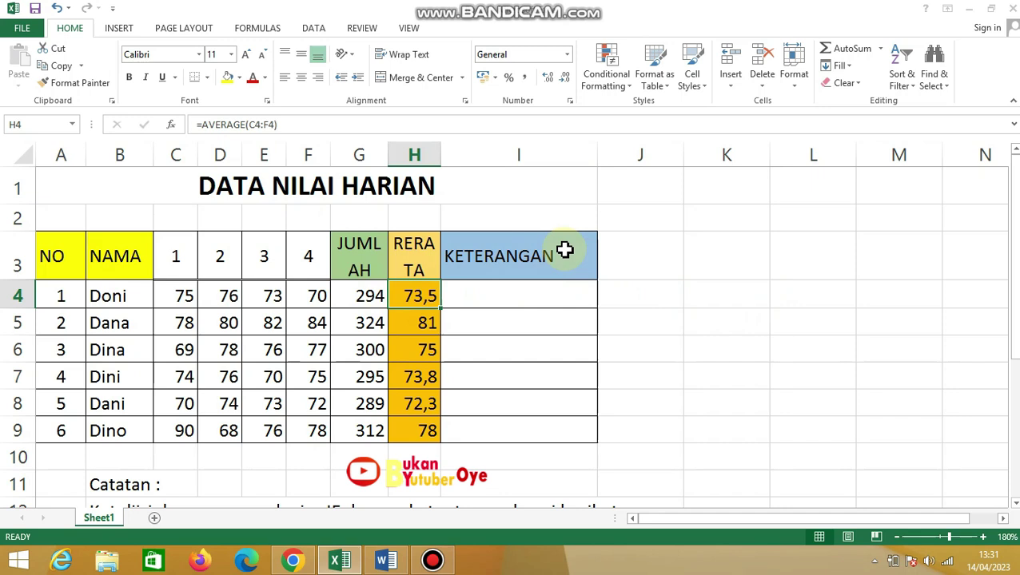
key(Right)
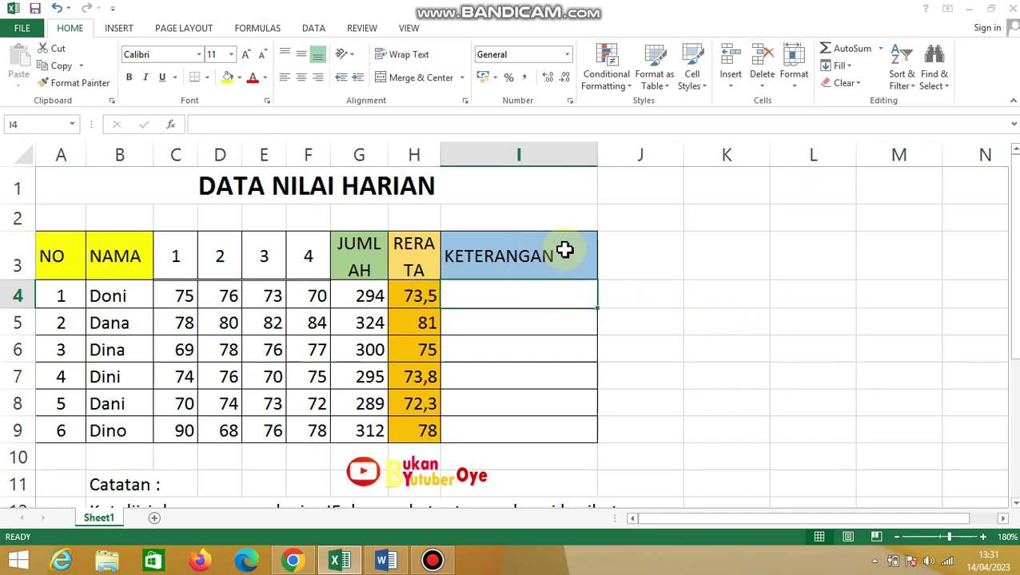
text(=)
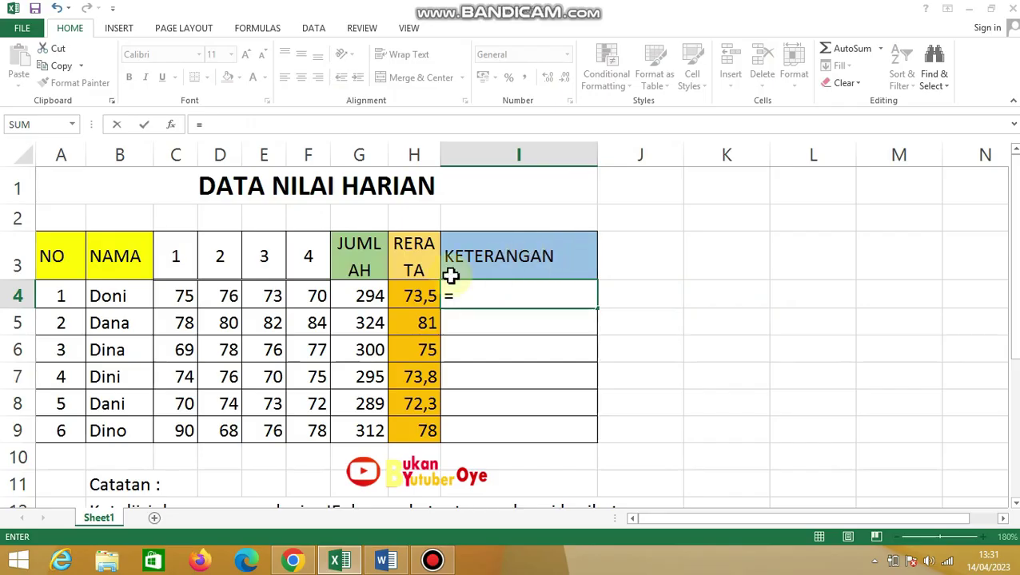
click(377, 297)
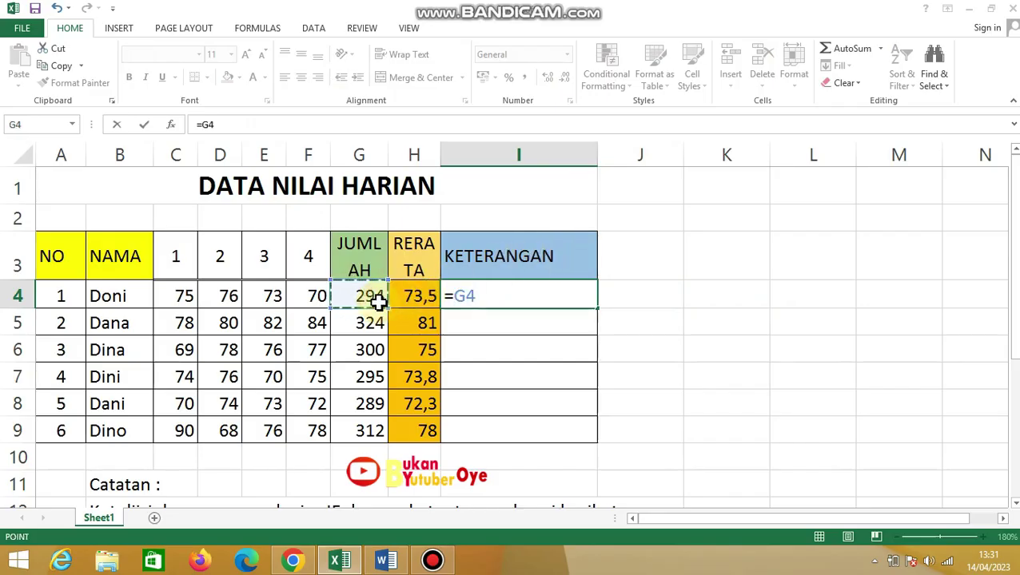
text(/4)
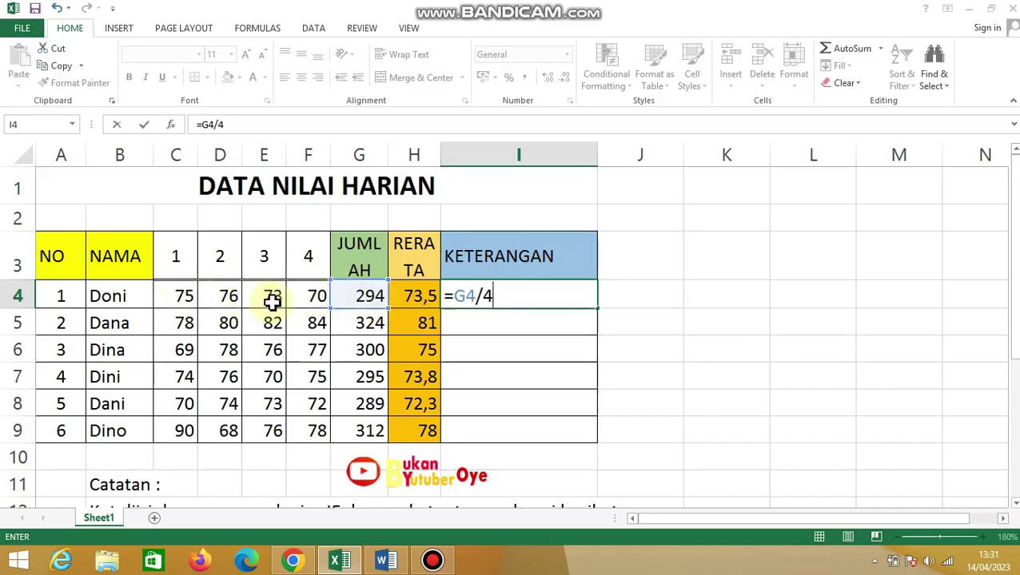
key(Return)
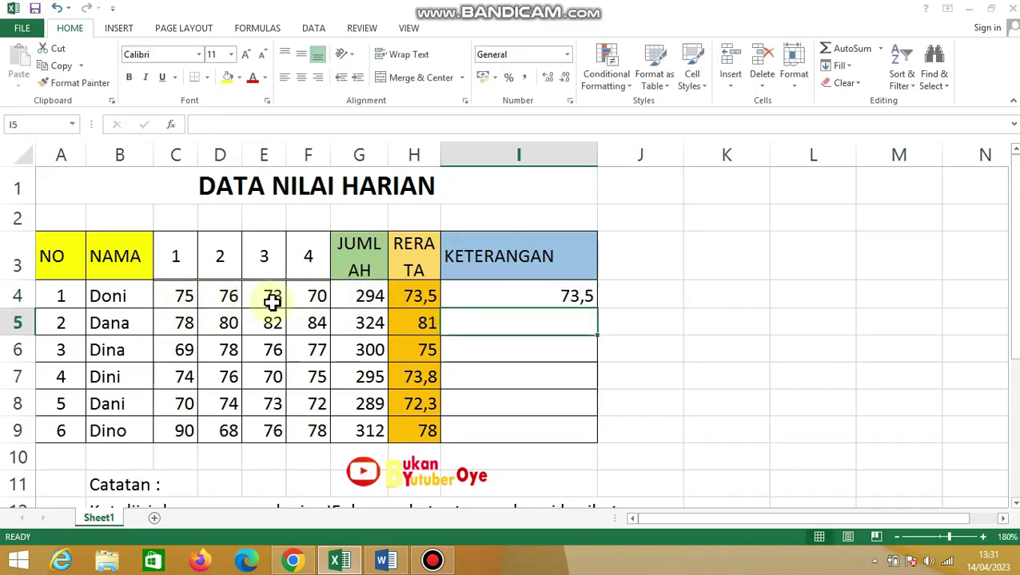
Step: Delete the fourth score in cell F4 to compare how the two average formulas in H4 and I4 respond
click(546, 296)
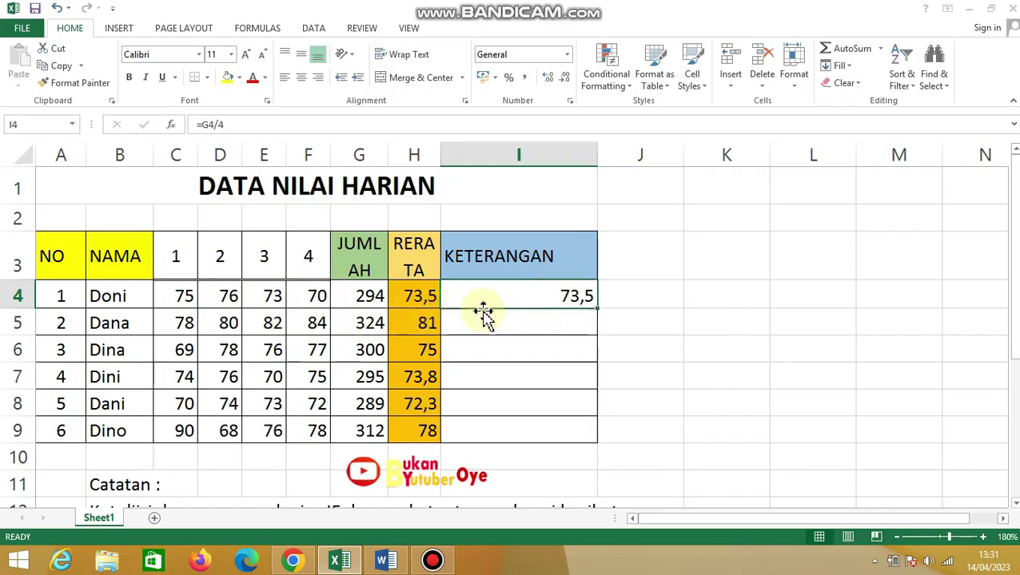
click(311, 297)
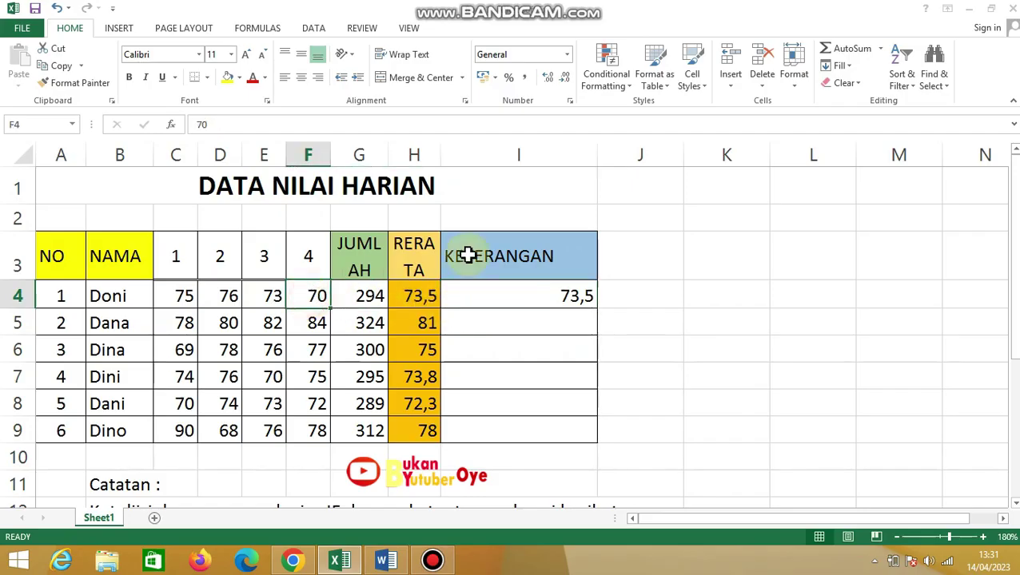
key(Delete)
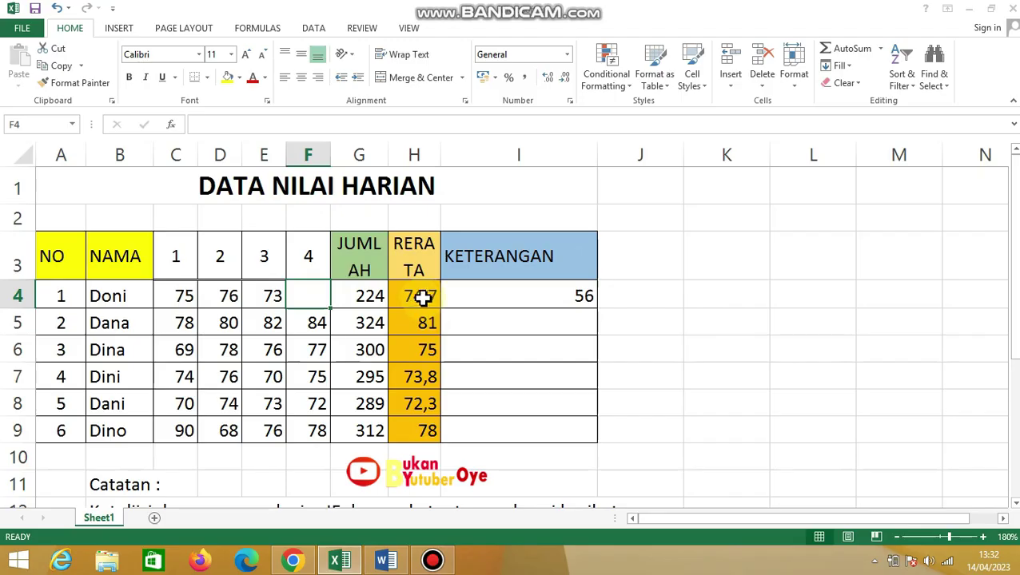
Step: Undo the deletion of the F4 score and clear the trial =G4/4 formula from cell I4
click(531, 296)
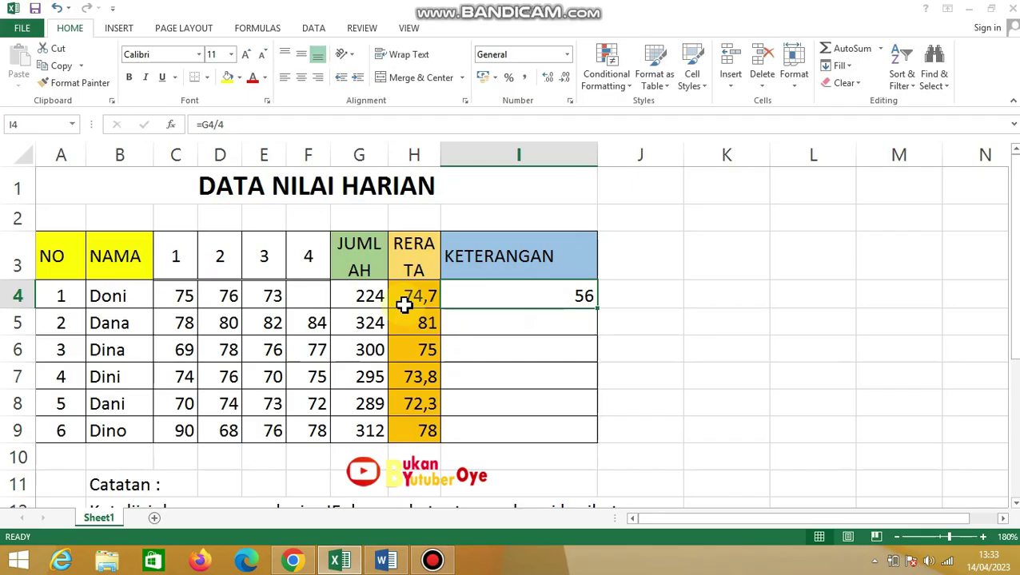
key(ctrl+z)
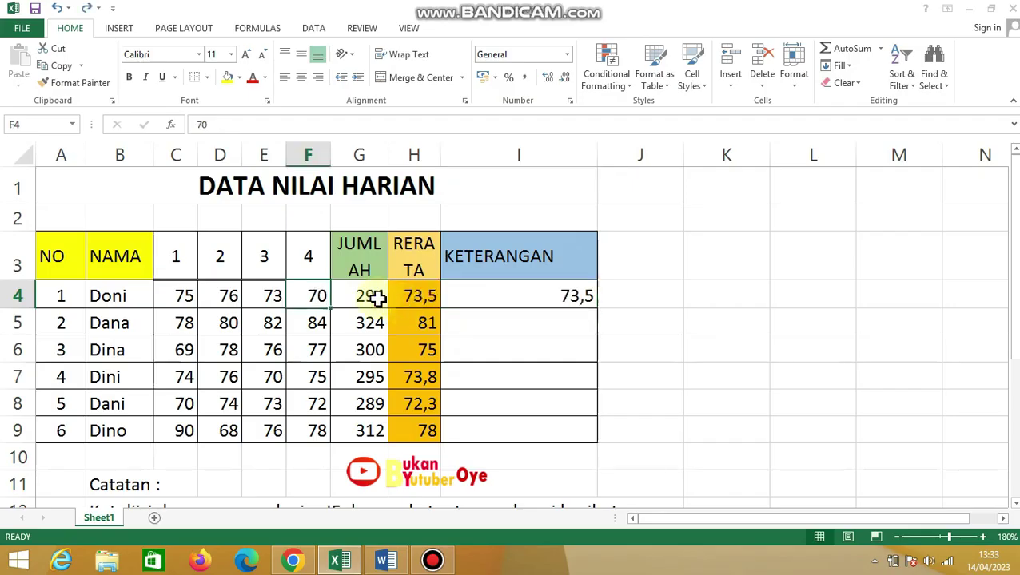
click(528, 300)
key(Delete)
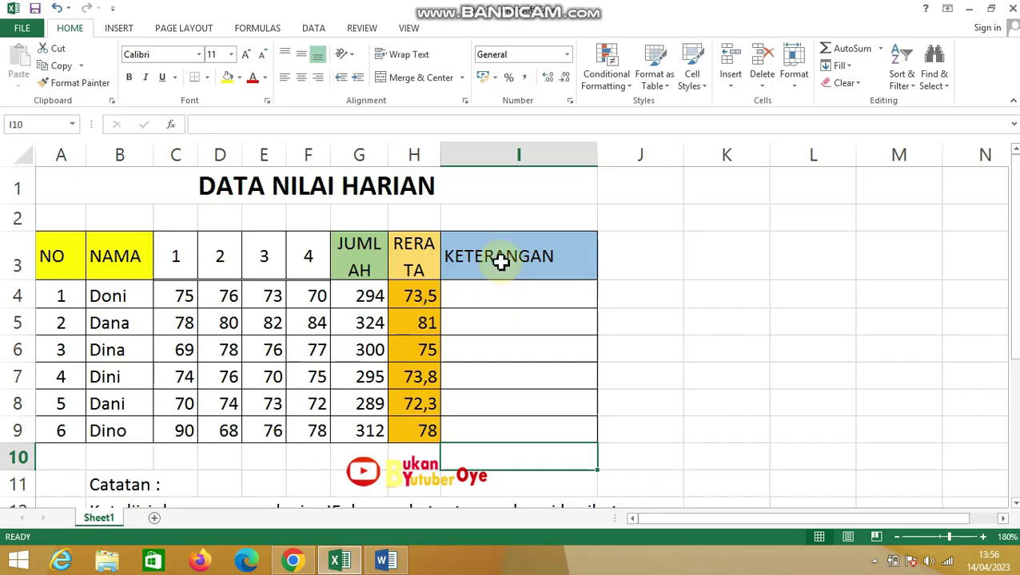
Step: Select cell I4 and examine the Catatan notes below the table for the IF conditions that govern the KETERANGAN column
click(498, 294)
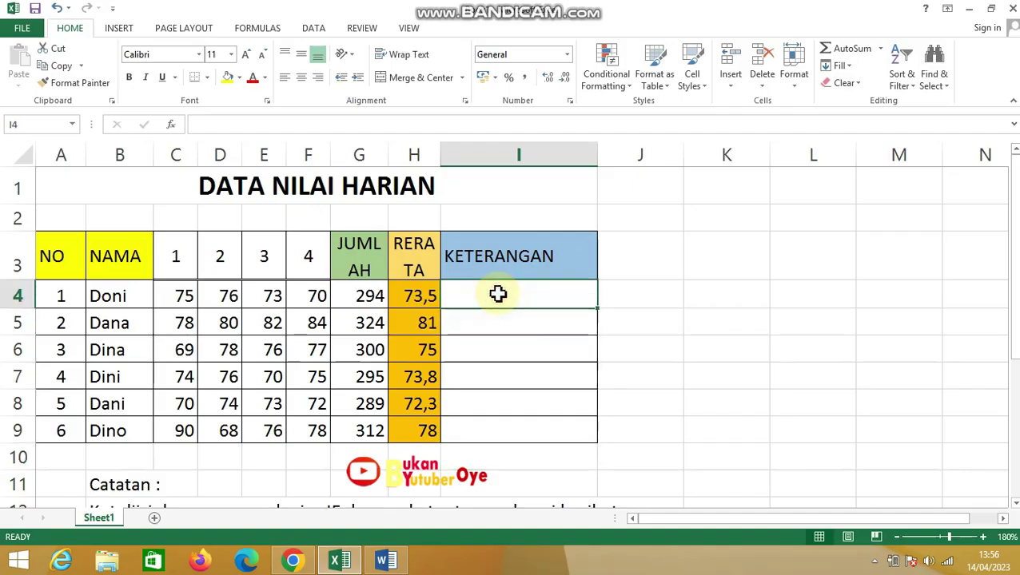
scroll(498, 294, down, 1)
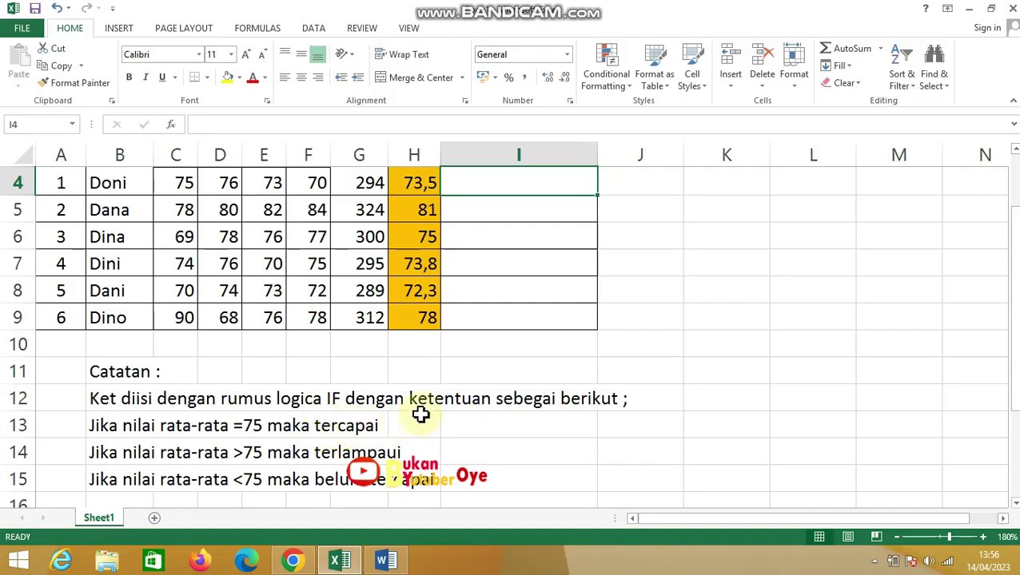
scroll(430, 411, up, 1)
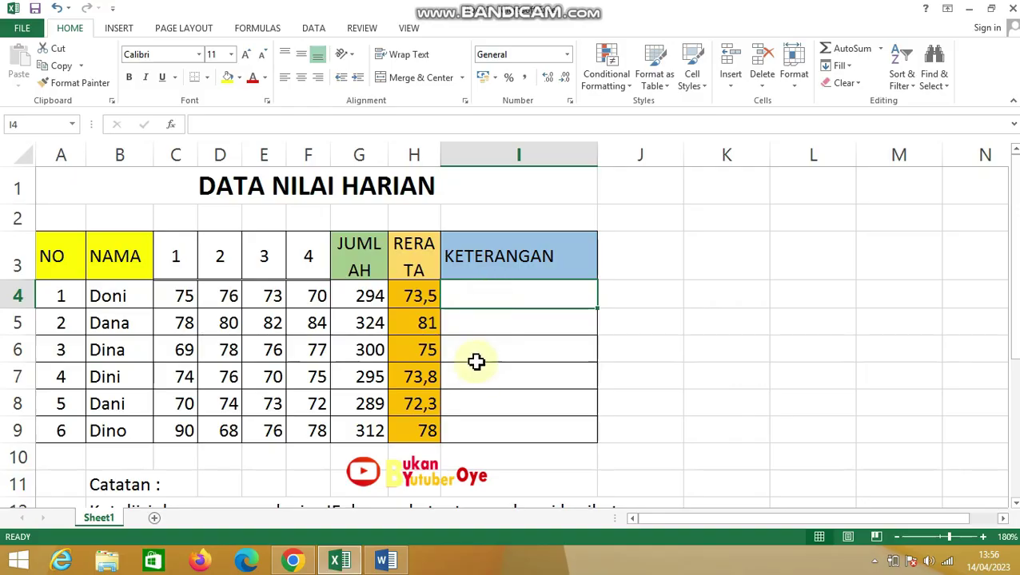
scroll(475, 364, down, 2)
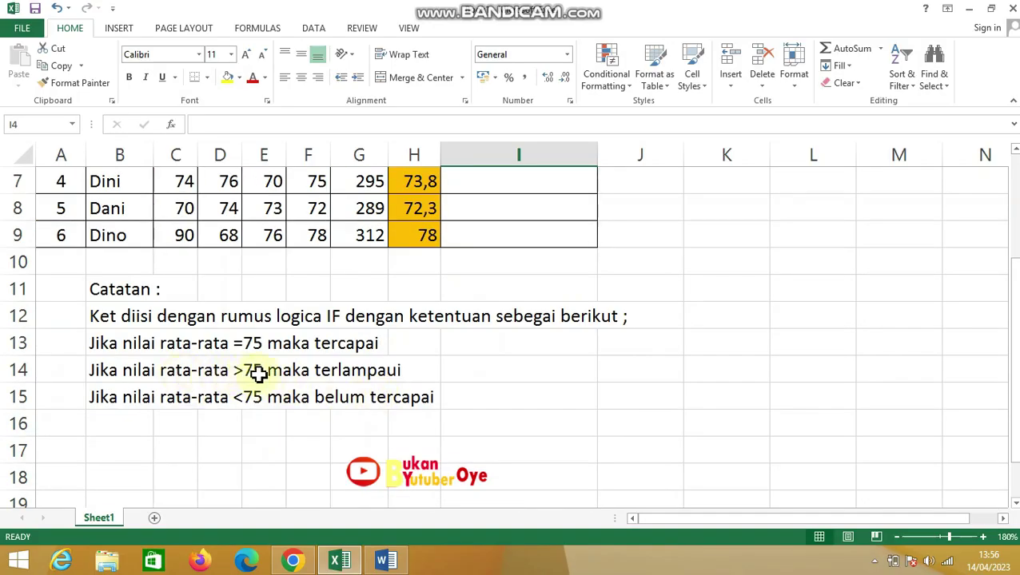
scroll(415, 363, up, 1)
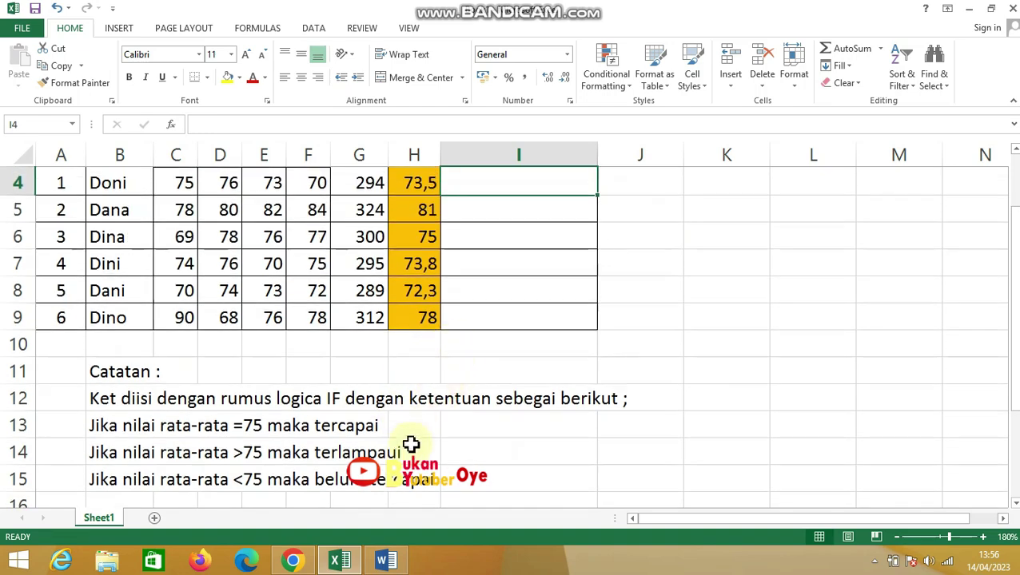
scroll(485, 412, up, 1)
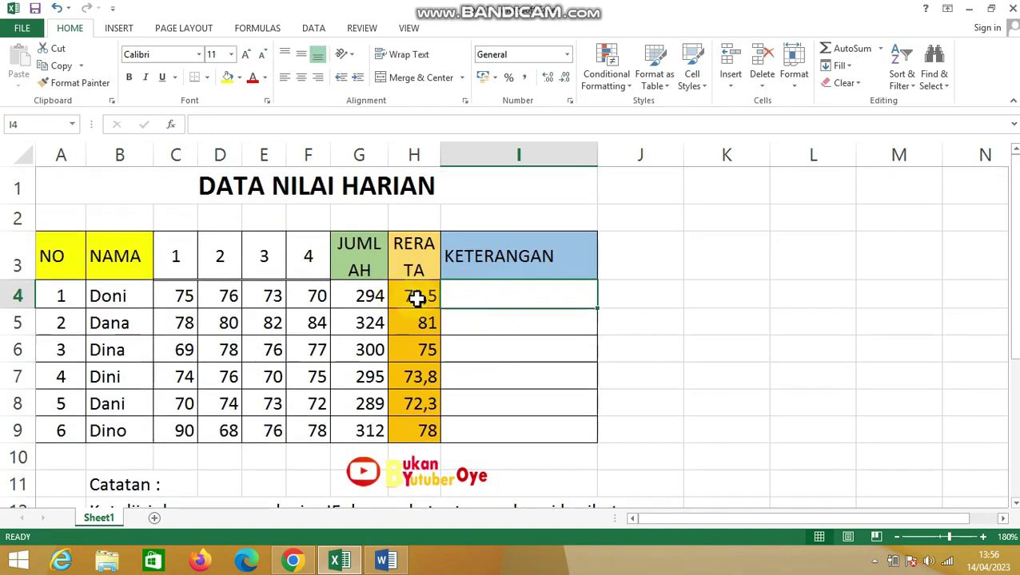
click(519, 296)
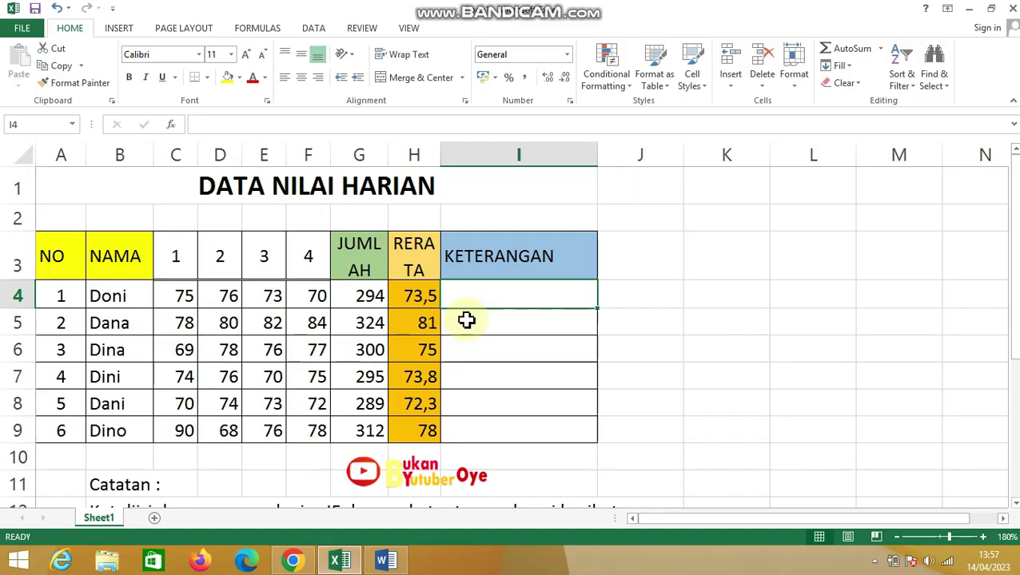
scroll(313, 360, down, 2)
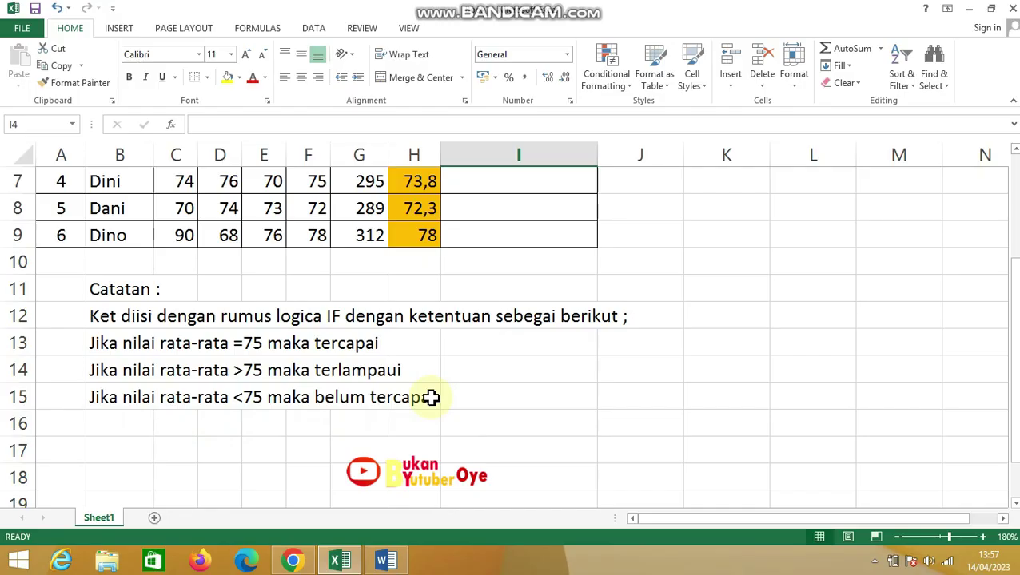
scroll(427, 400, up, 2)
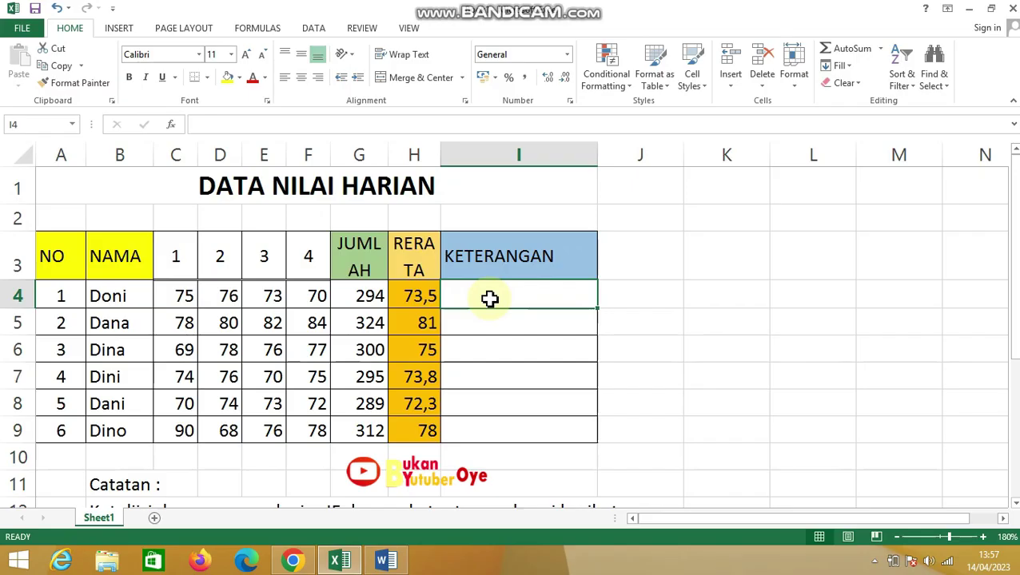
Step: Start an IF formula in I4 that tests H4=75 and gives "Tercapai" as the value if true
text(=)
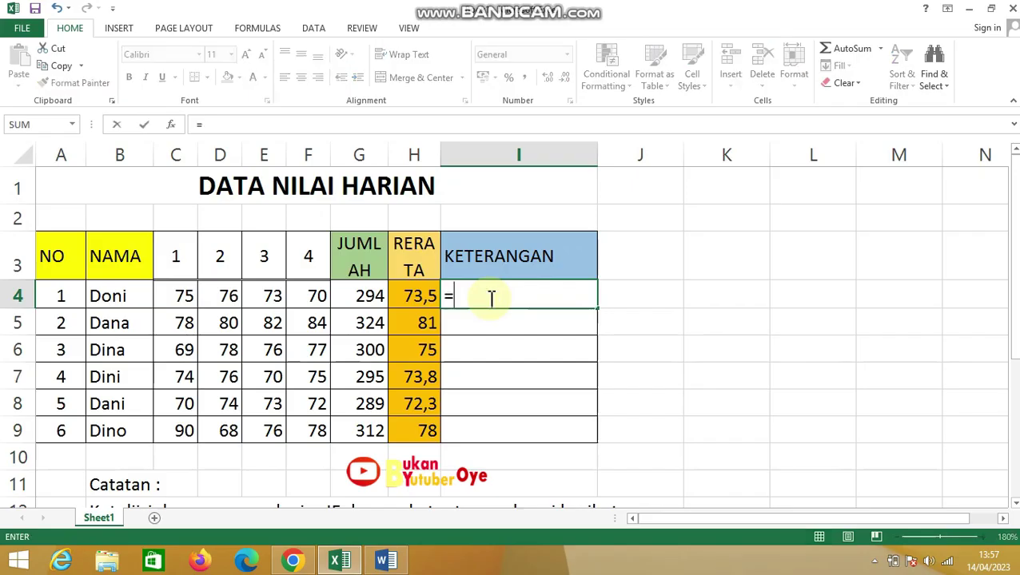
text(if()
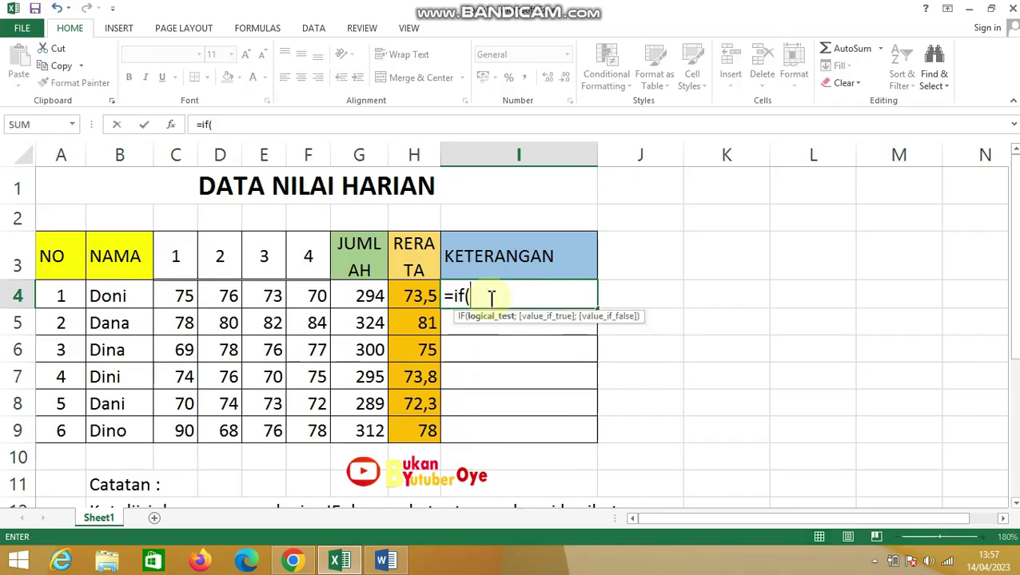
click(420, 295)
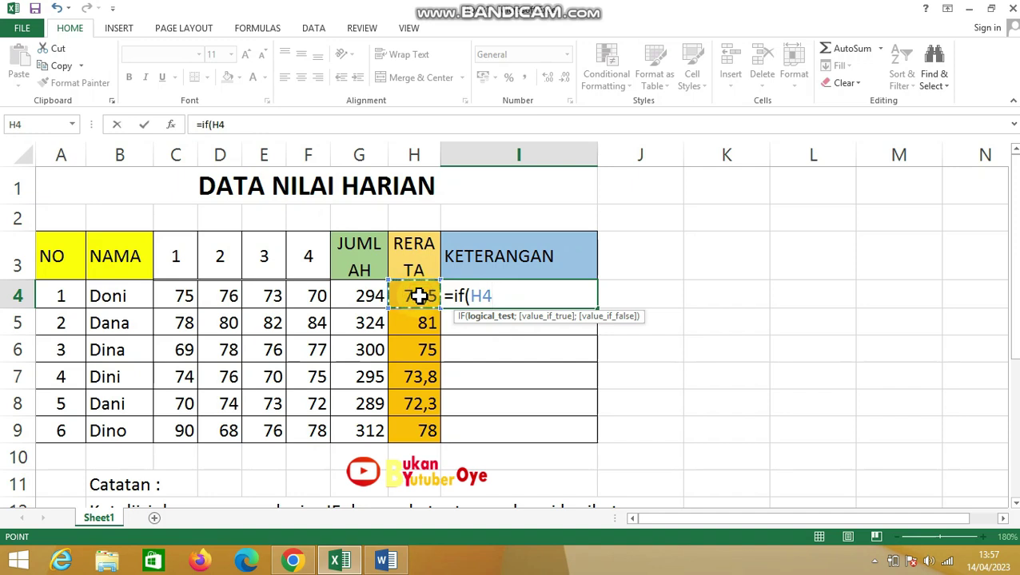
text(=)
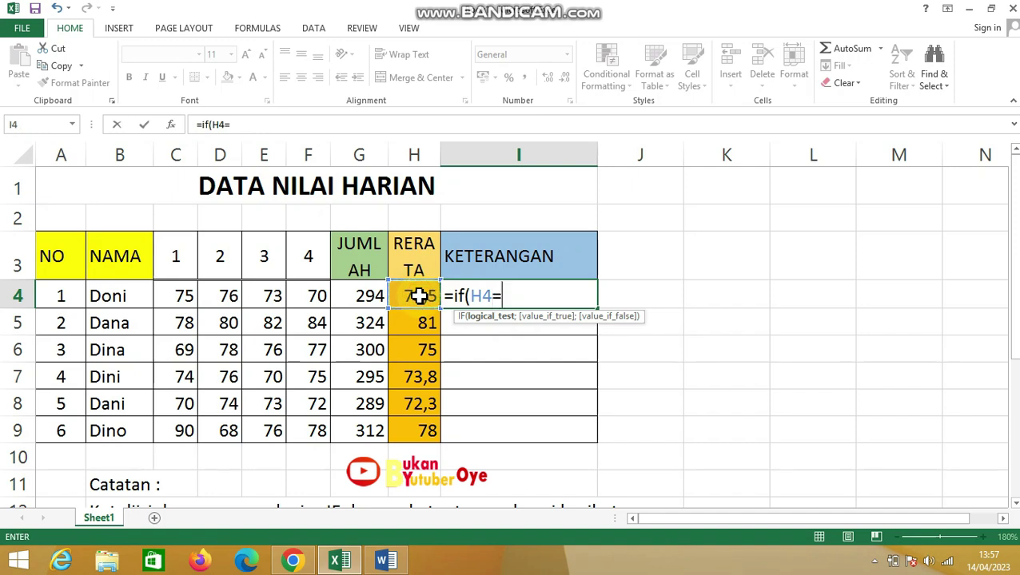
text(75)
text(;)
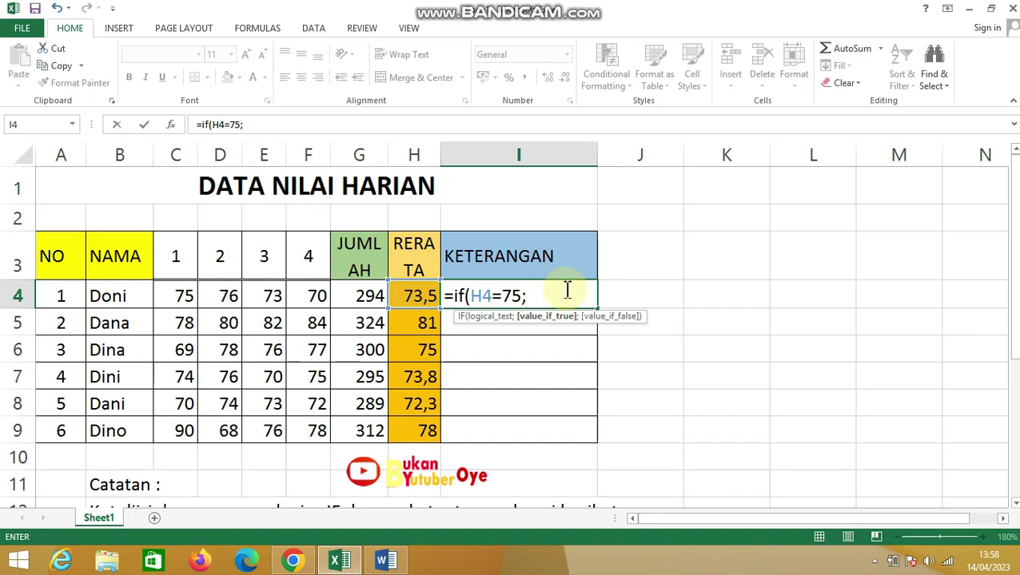
text("Tercapai";)
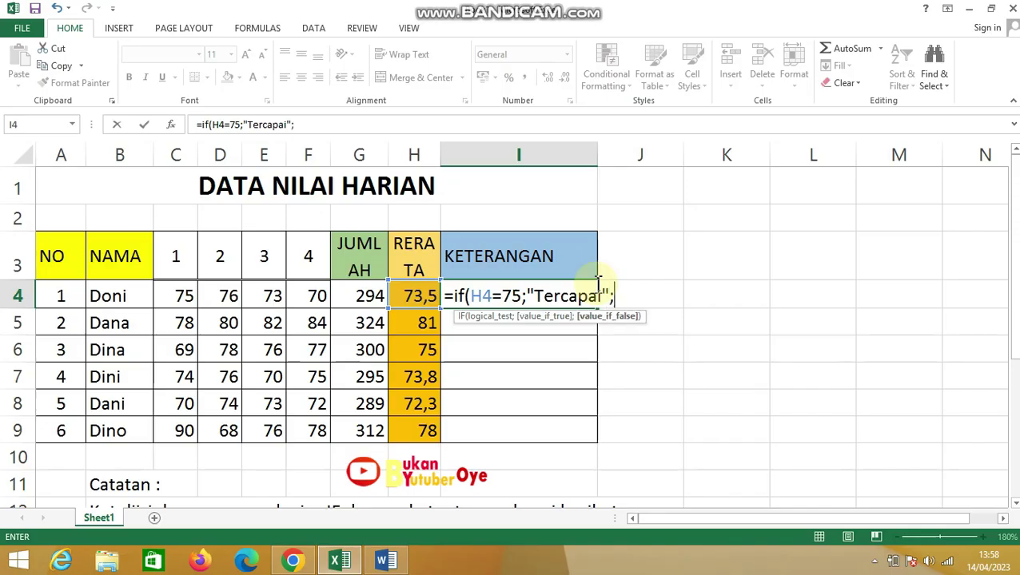
Step: Complete the I4 IF formula with "Blm Tercapai" as the value if false and enter it
text(")
text(be)
key(BackSpace)
key(BackSpace)
text(Belum Ter)
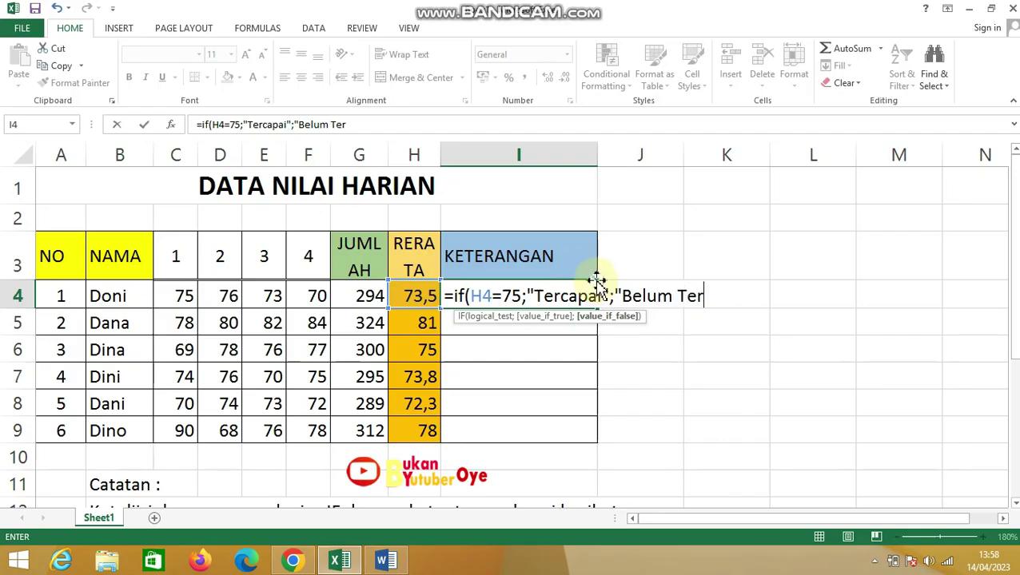
text(capai)
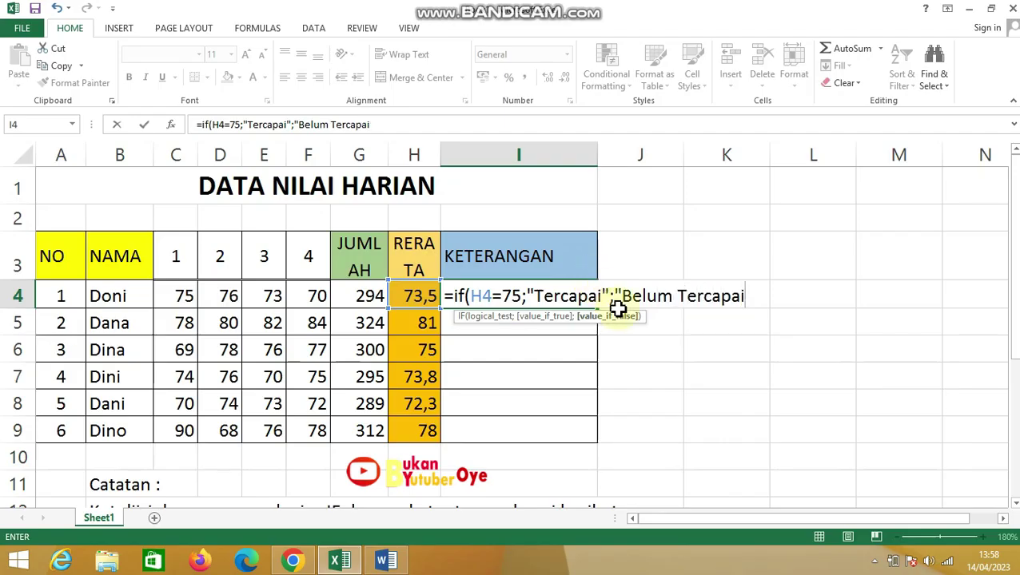
click(644, 289)
key(BackSpace)
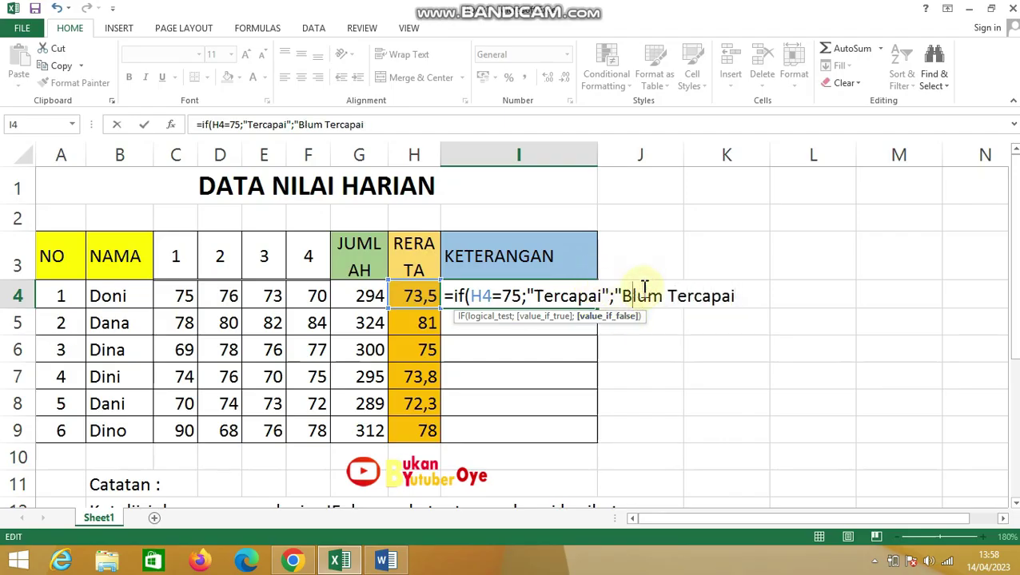
key(Right)
key(Delete)
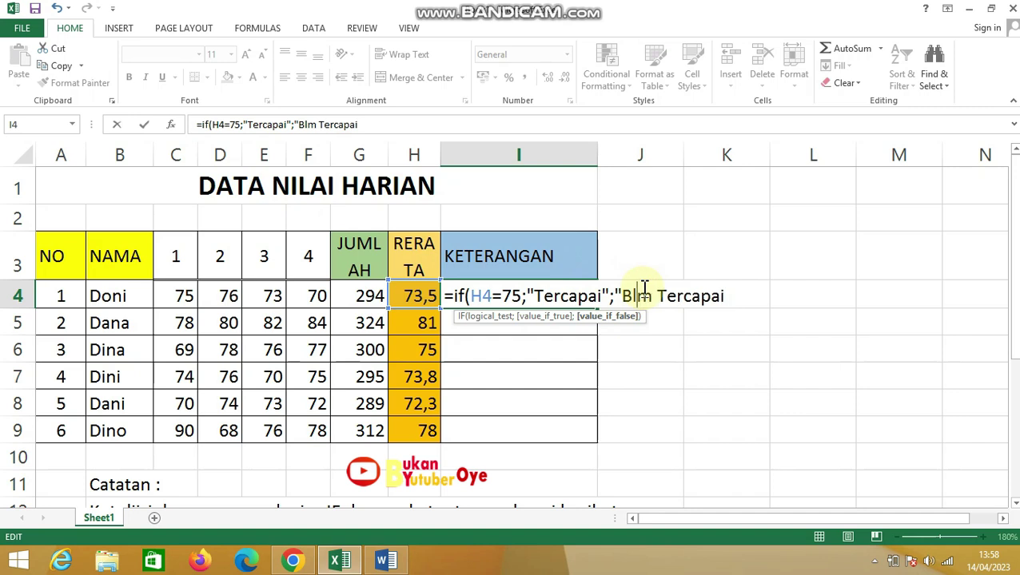
click(753, 300)
text("))
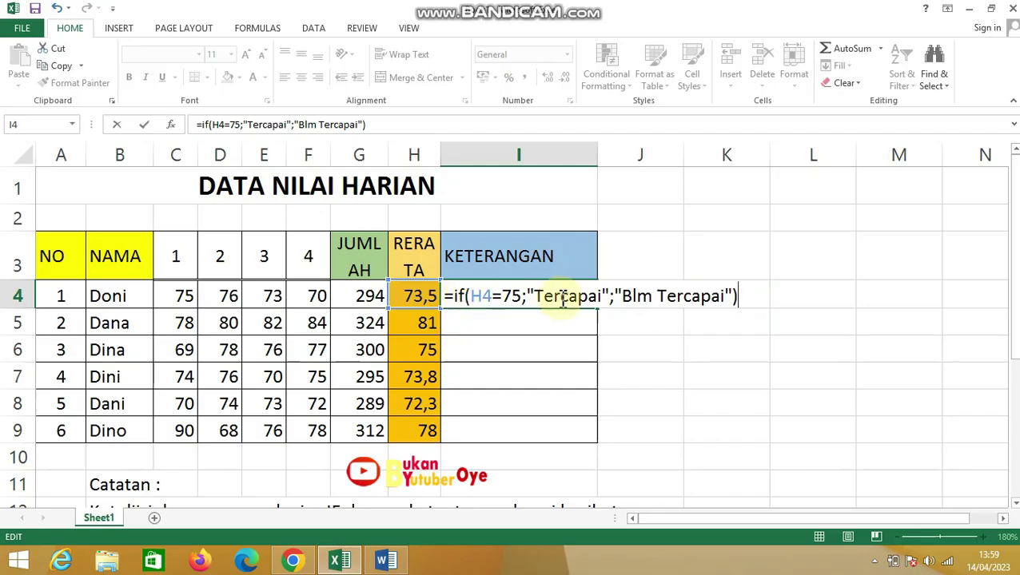
key(Return)
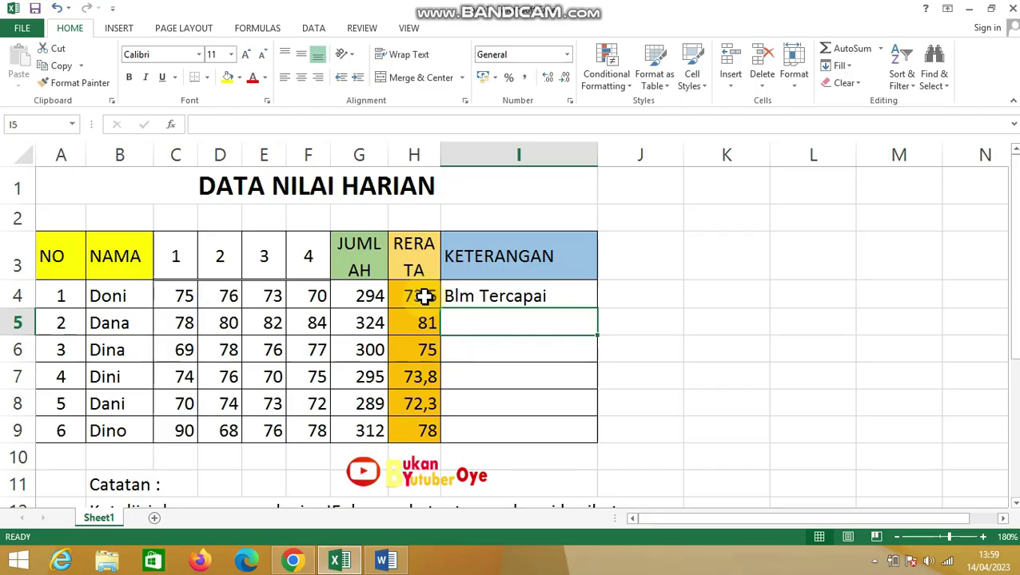
Step: Copy the IF formula from I4 down through I9 and check the KETERANGAN results against the averages
click(524, 297)
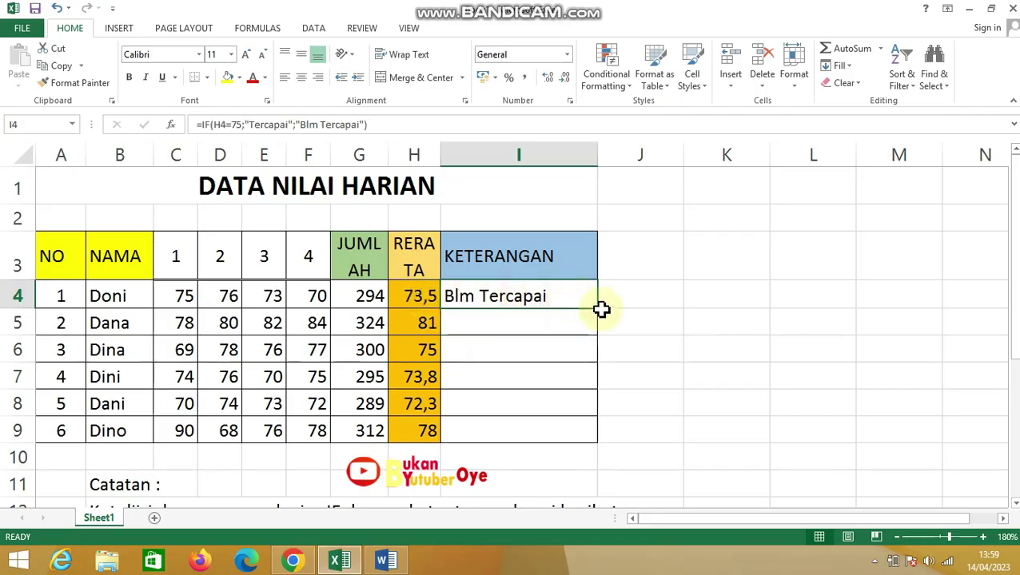
drag(599, 311, 576, 437)
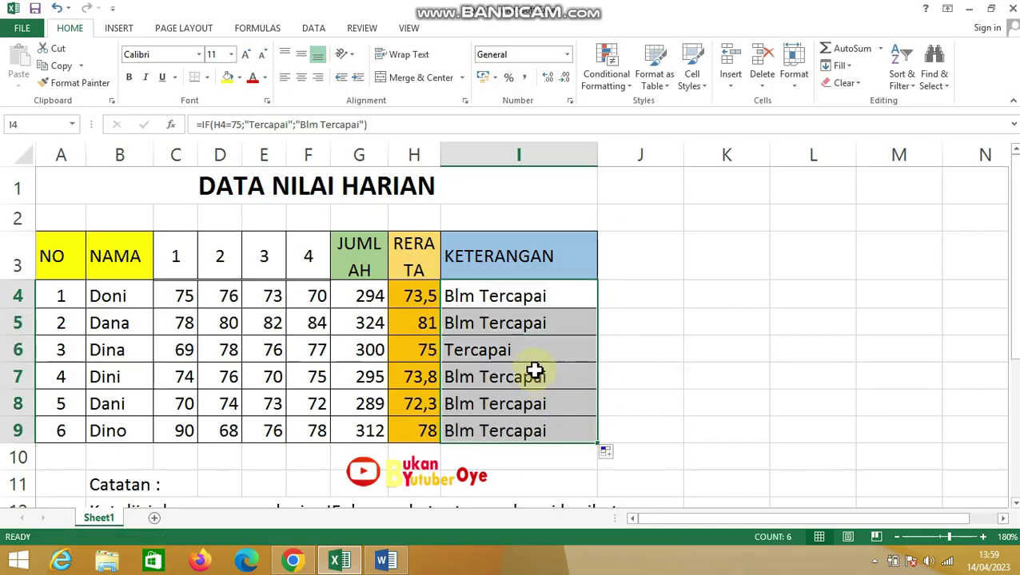
click(487, 430)
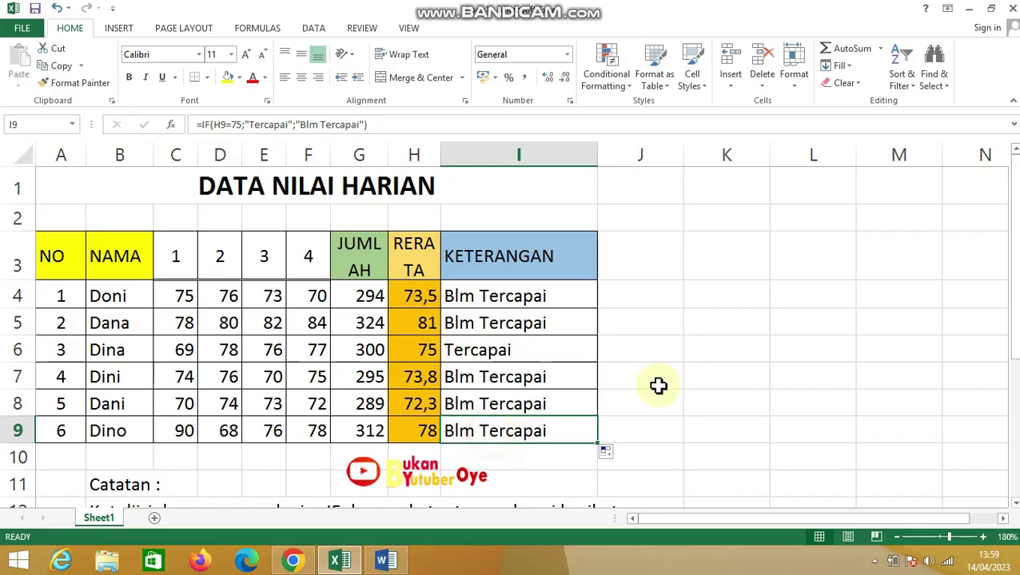
click(526, 295)
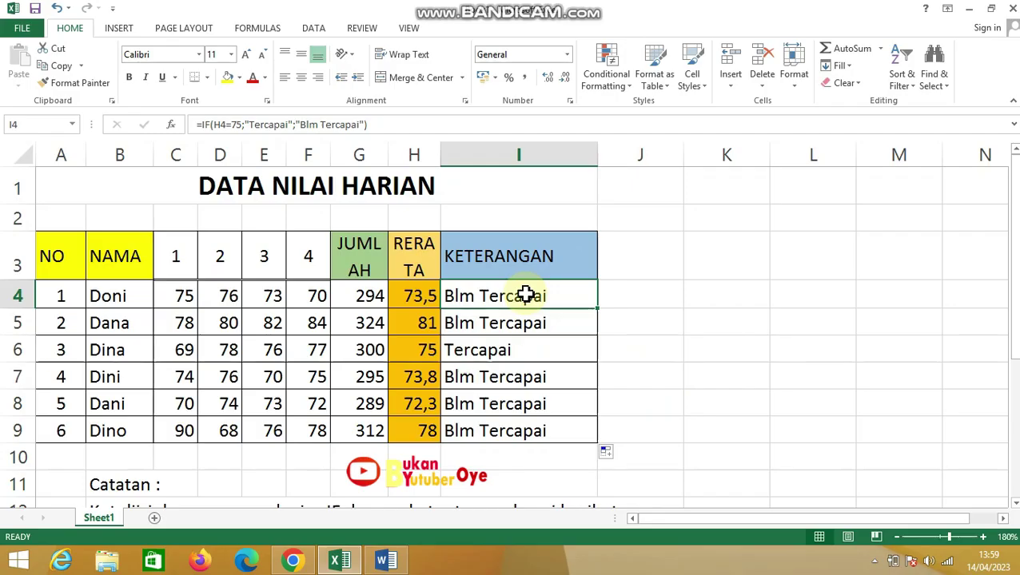
click(420, 352)
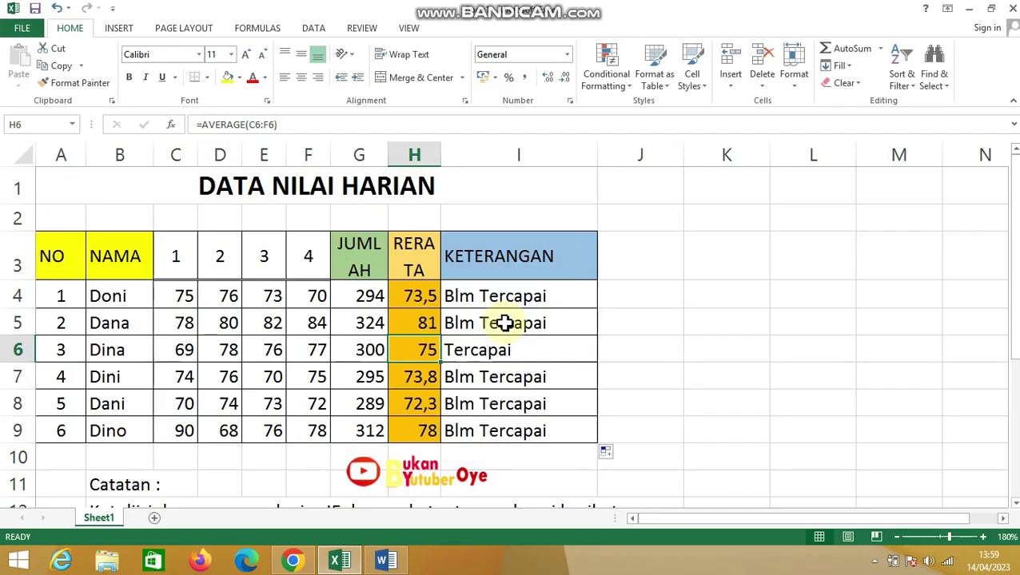
Step: Reopen the formula in I4 and remove the "Blm Tercapai" argument with its closing parenthesis, leaving =IF(H4=75;"Tercapai";
click(469, 289)
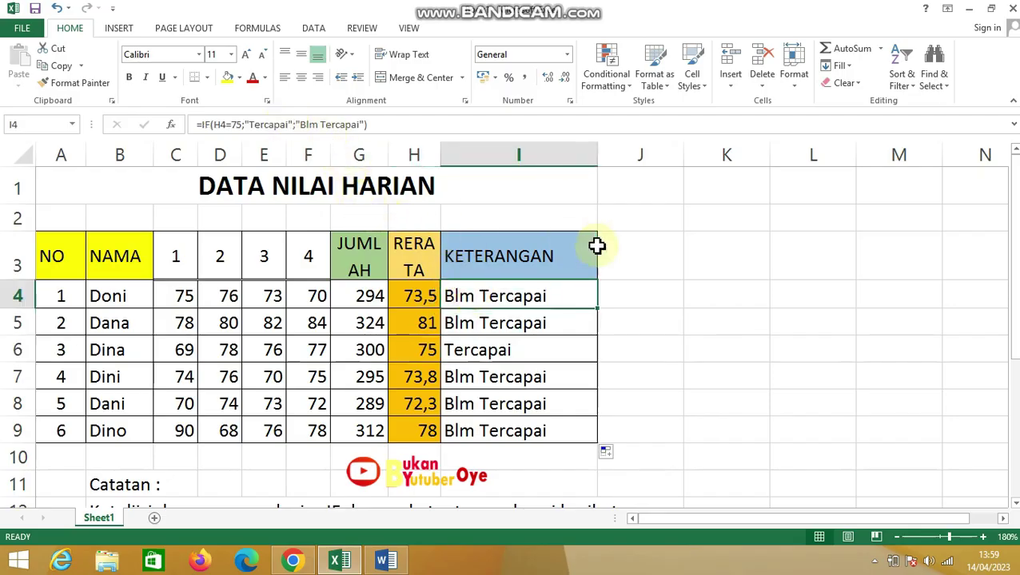
key(F2)
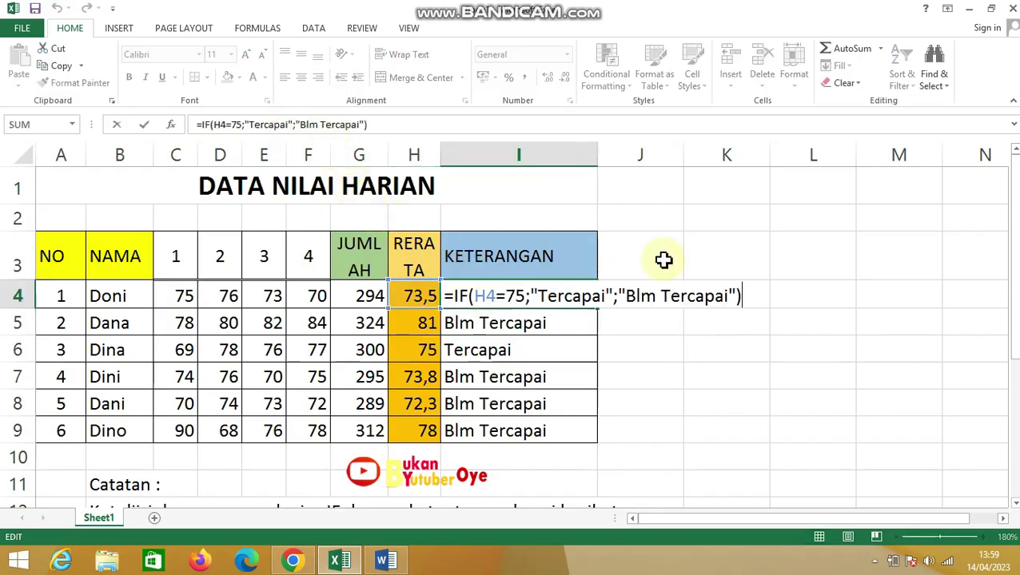
key(BackSpace)
key(BackSpace)
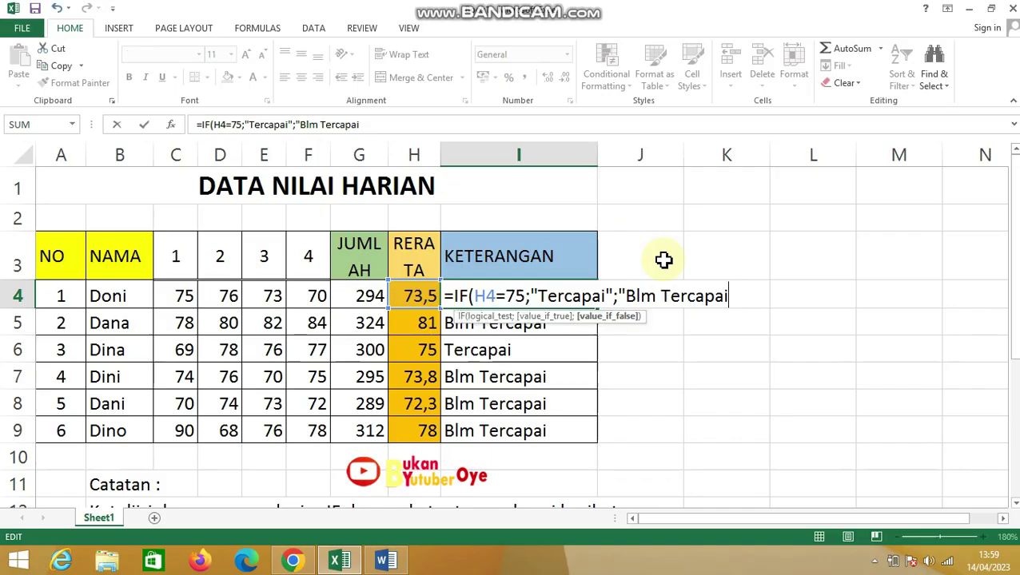
key(BackSpace)
key(BackSpace)
key(BackSpace)
key(BackSpace)
key(BackSpace)
key(BackSpace)
key(BackSpace)
key(BackSpace)
key(BackSpace)
key(BackSpace)
key(BackSpace)
key(BackSpace)
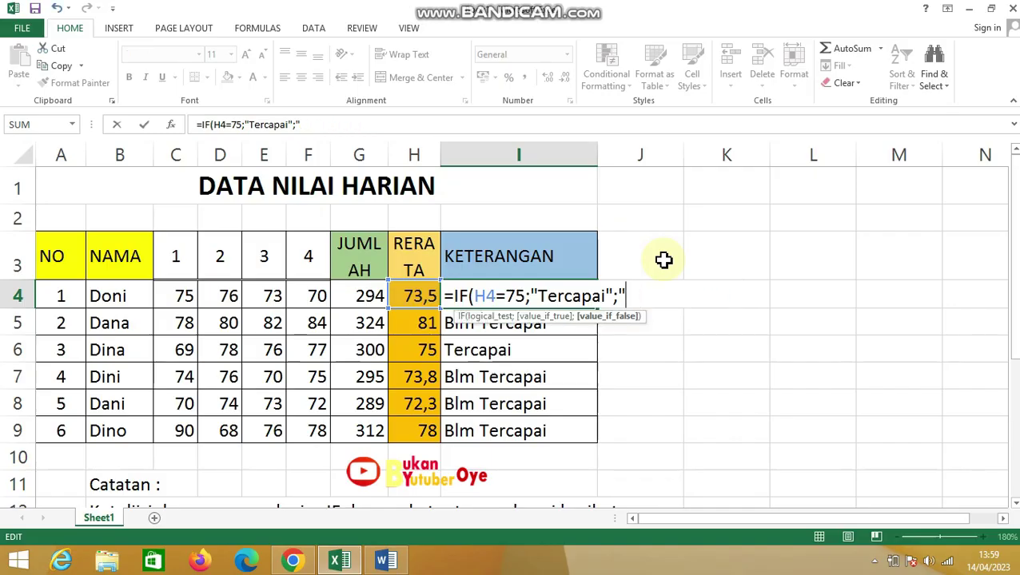
key(BackSpace)
Step: Following the Catatan conditions, nest a second IF in the I4 formula that tests h4>75 and returns "Melampaui" if true
scroll(212, 380, down, 2)
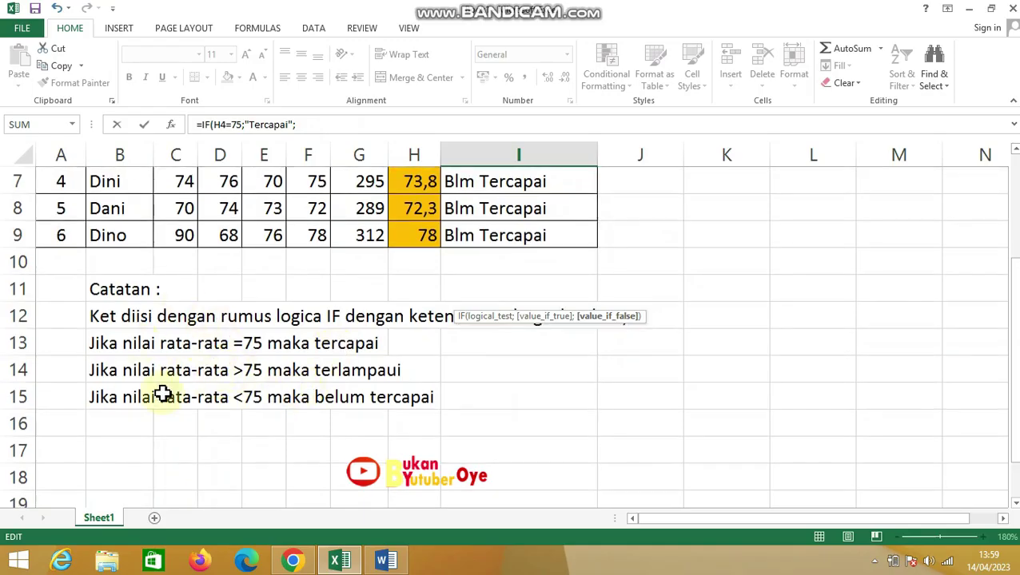
scroll(447, 404, up, 2)
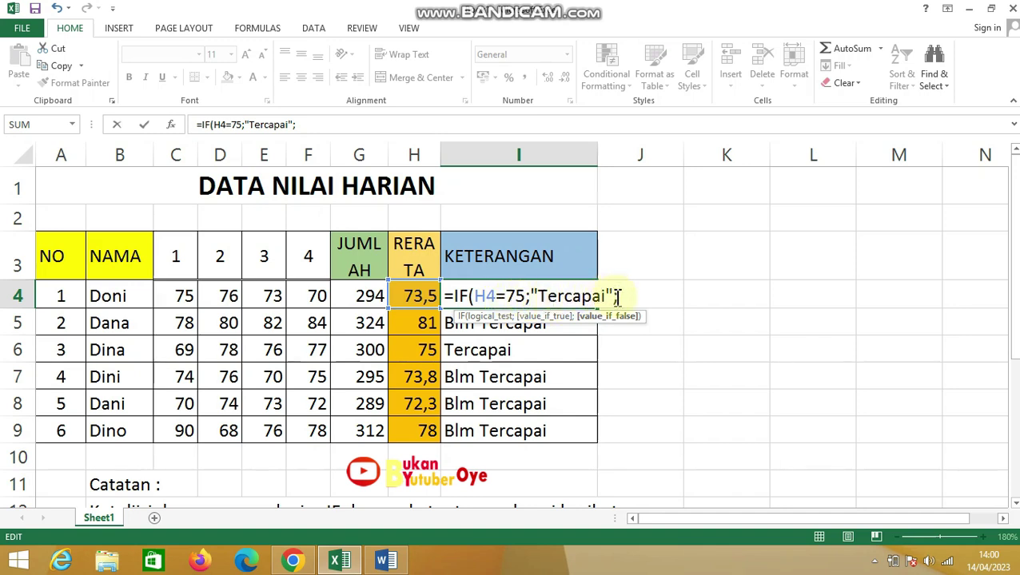
text(if()
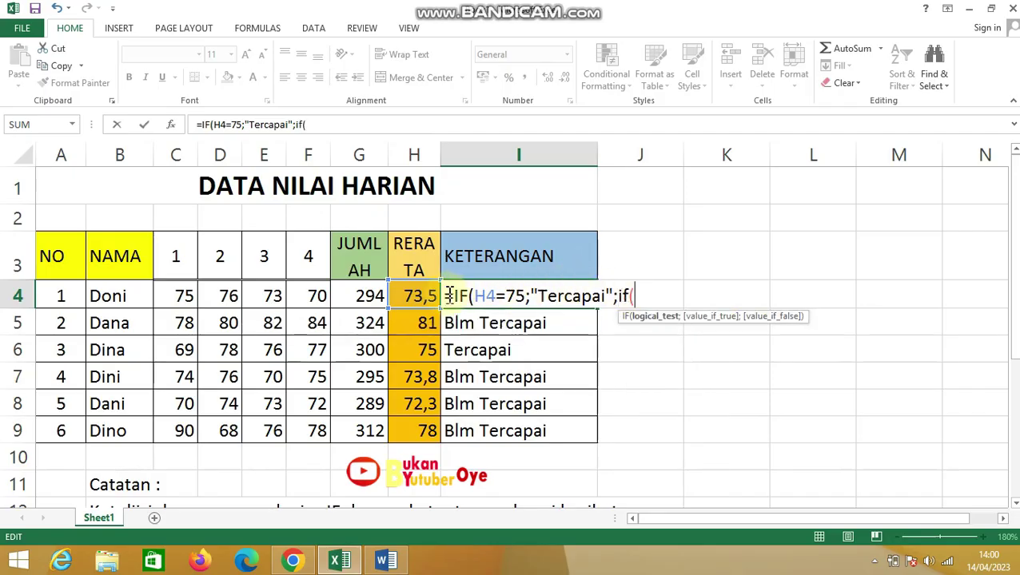
text(h4;)
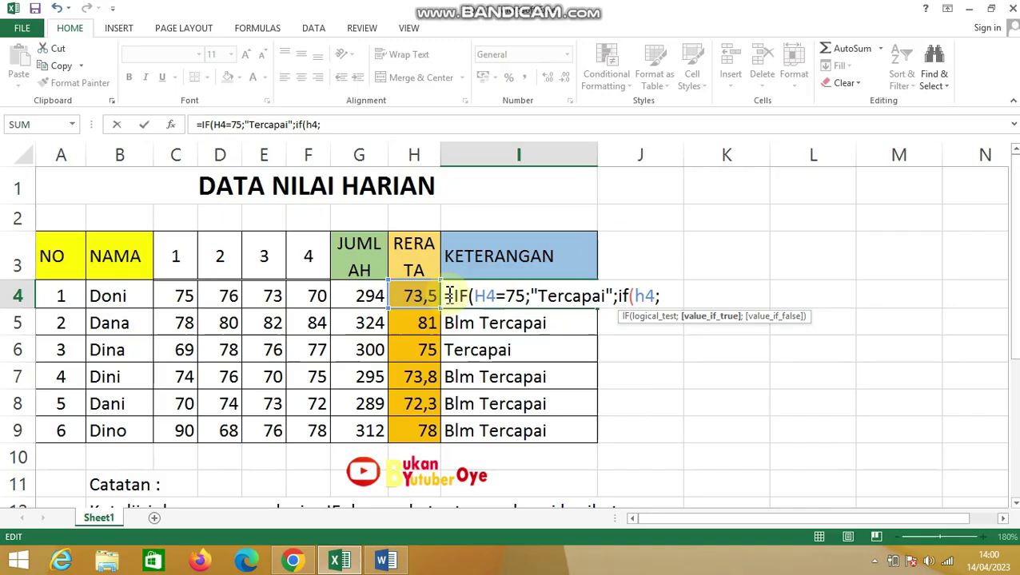
key(BackSpace)
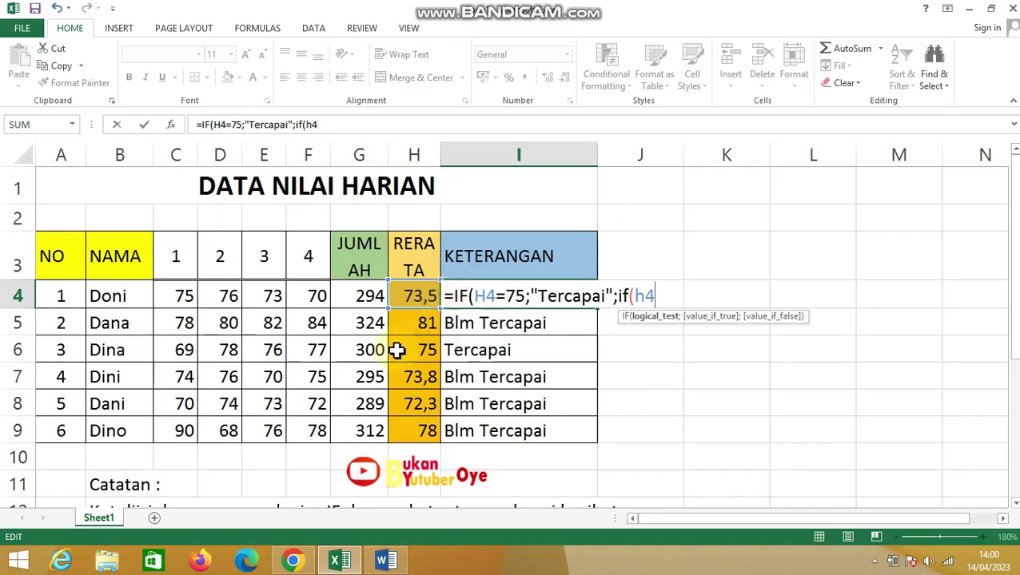
scroll(400, 353, down, 1)
scroll(655, 266, up, 1)
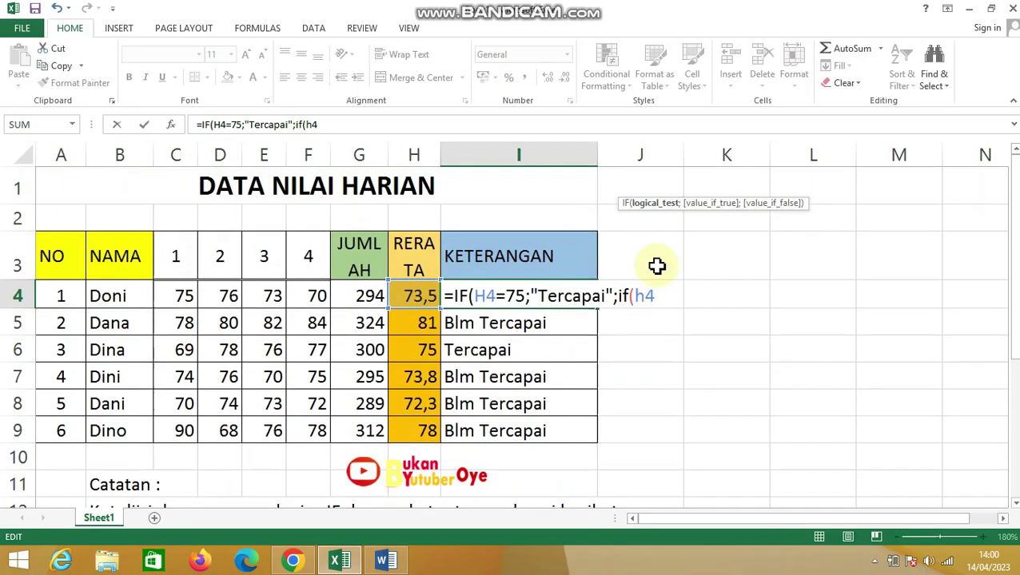
text(>)
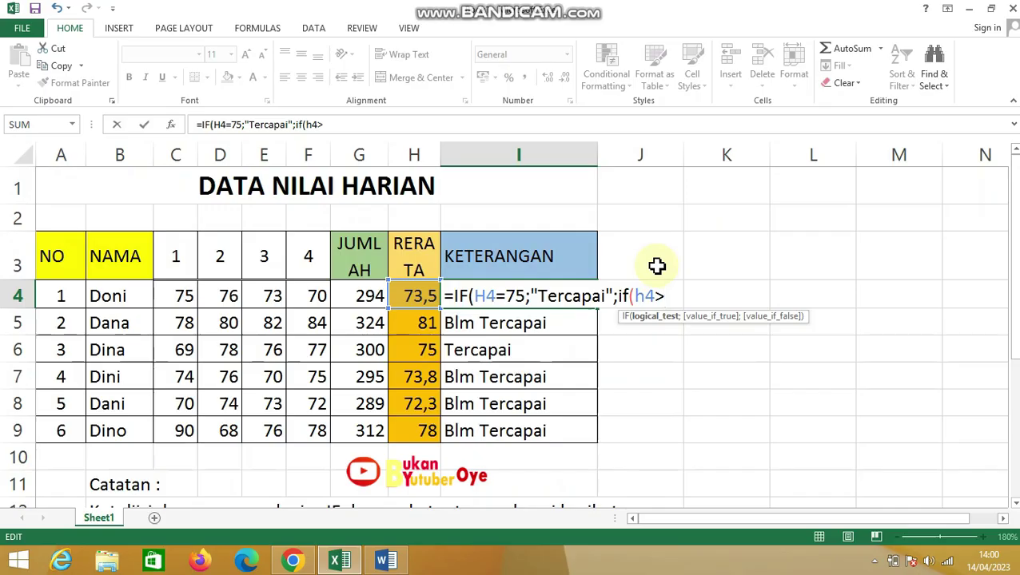
text(75;")
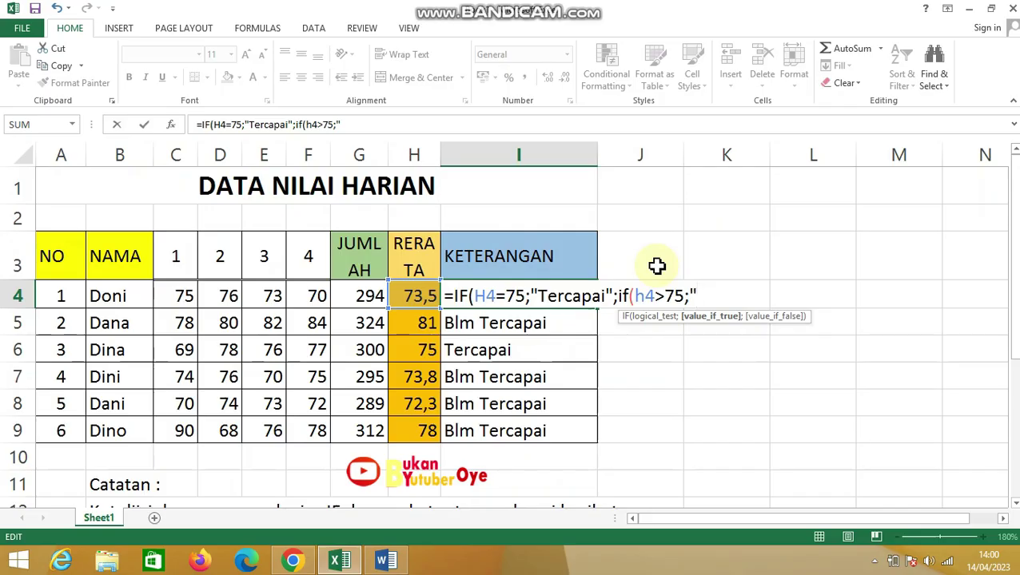
text(Me)
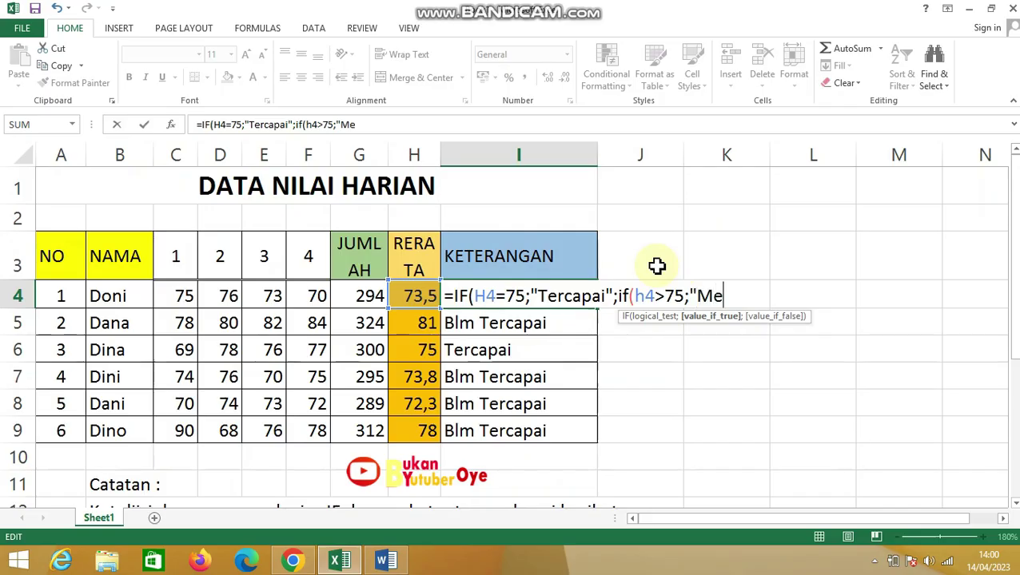
text(lampai)
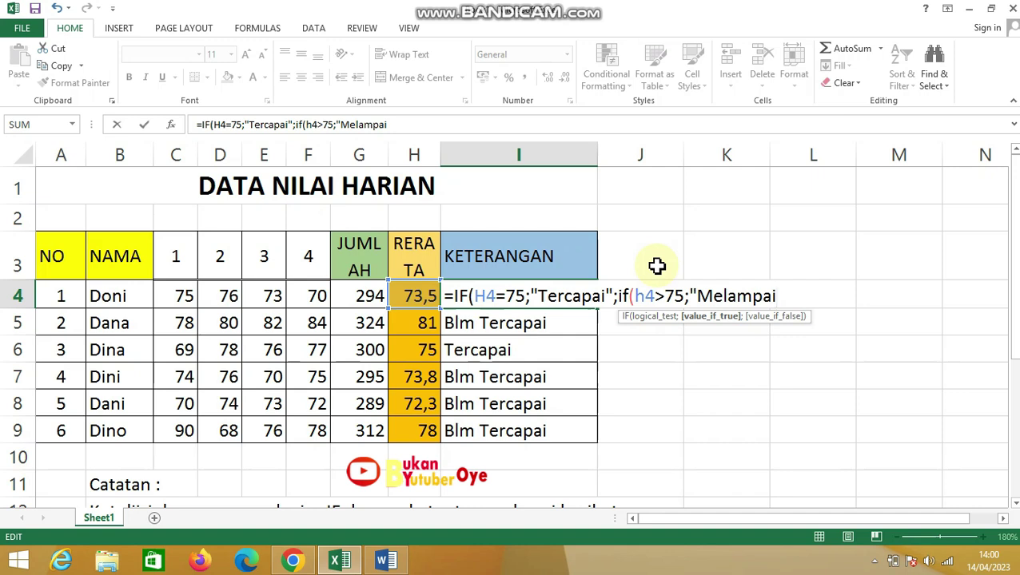
key(BackSpace)
text(ui")
Step: Complete the nested IF in I4 with "Blm Tercapai" as its value if false, close both IF functions and enter the formula
text(;")
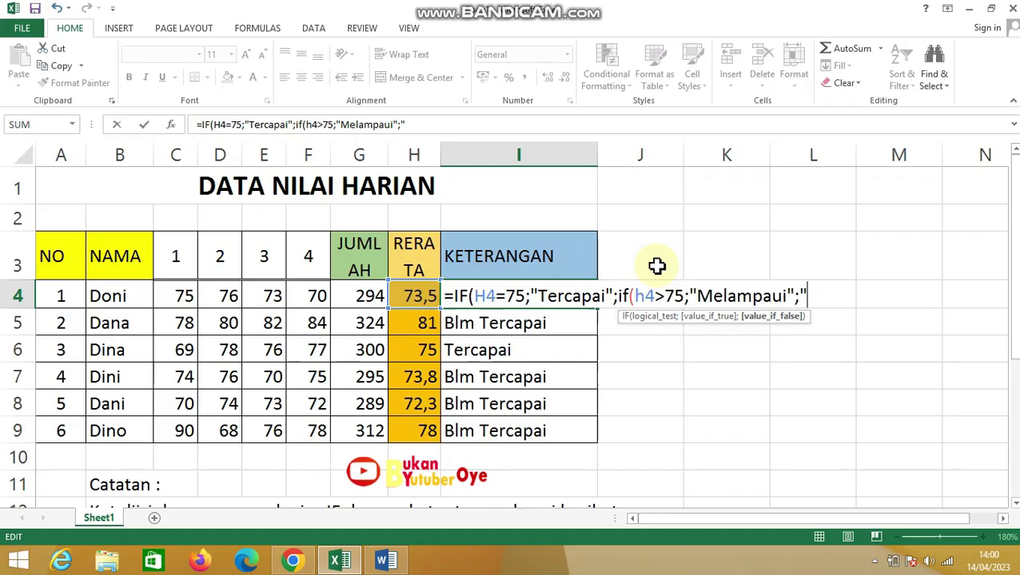
text(b)
key(BackSpace)
text(Blm Terca)
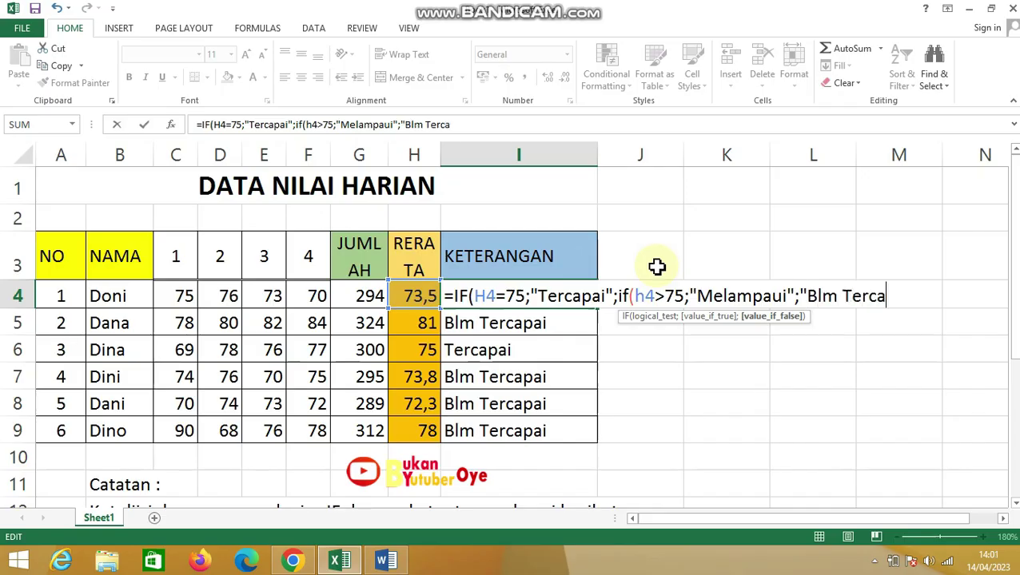
text(pai")
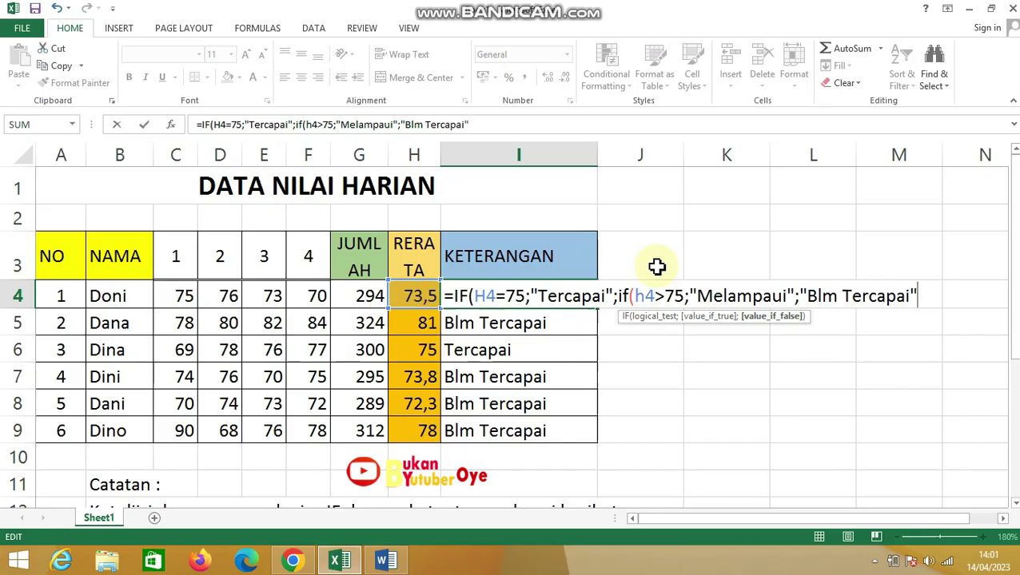
text())
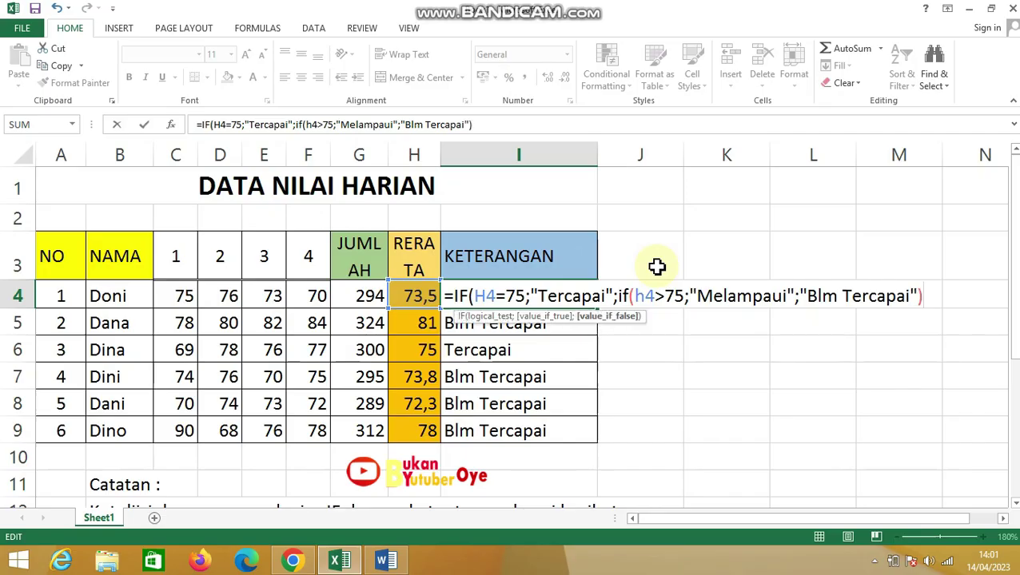
text())
key(Return)
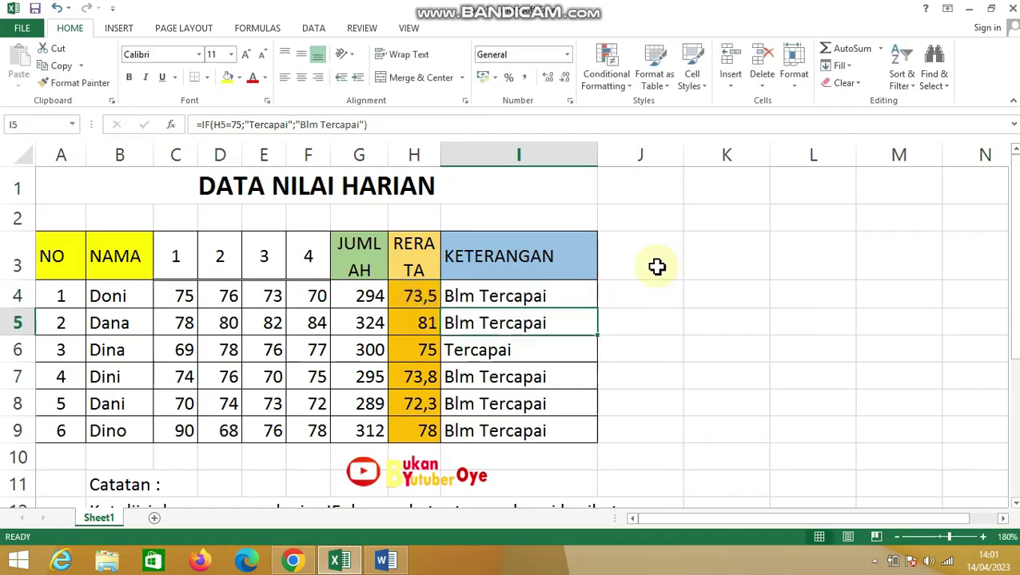
Step: Copy the nested IF formula from I4 down through I9 to update the KETERANGAN column
click(514, 296)
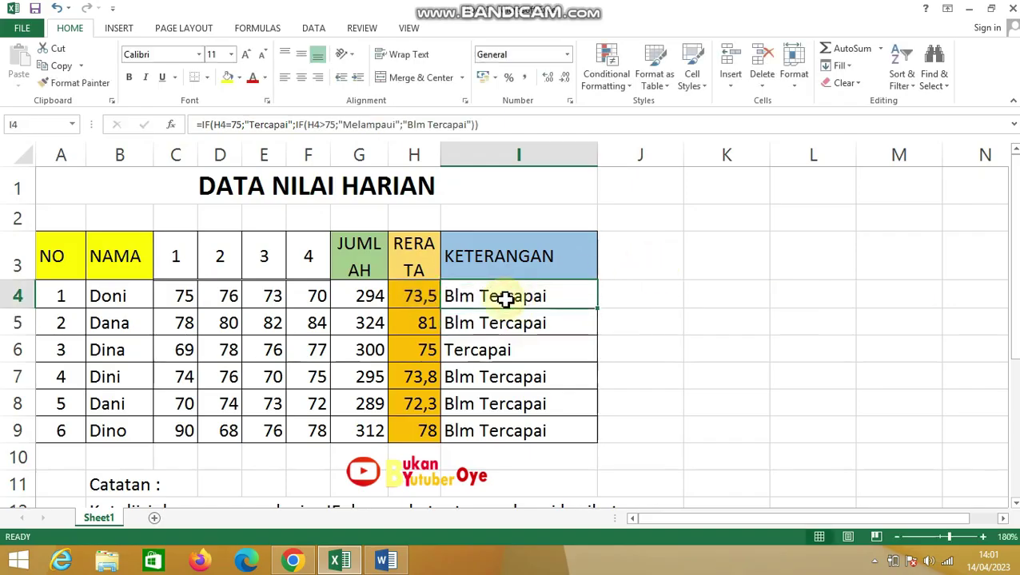
mouse_move(599, 309)
mouse_down()
mouse_move(596, 321)
mouse_move(597, 308)
mouse_up()
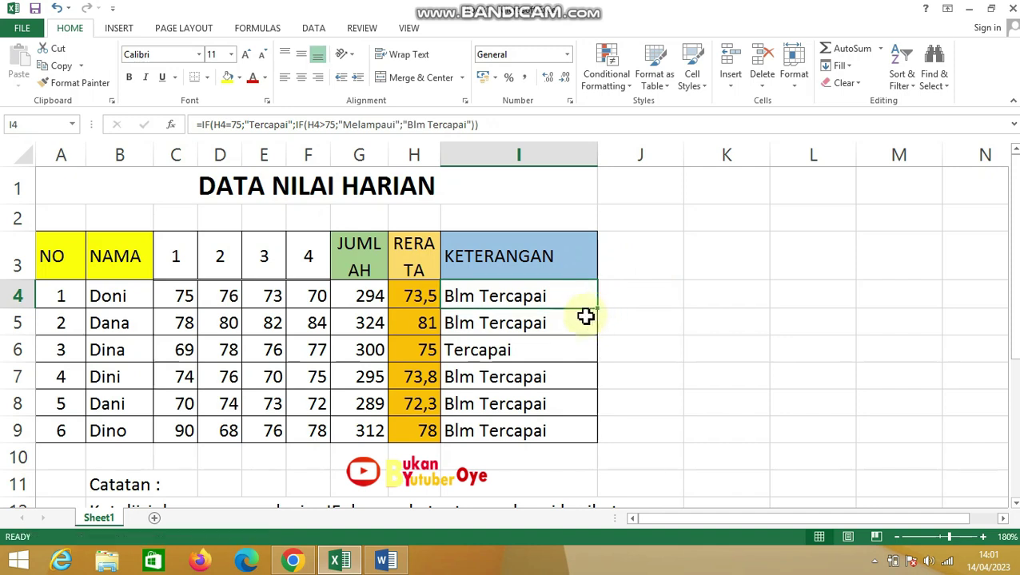
click(448, 430)
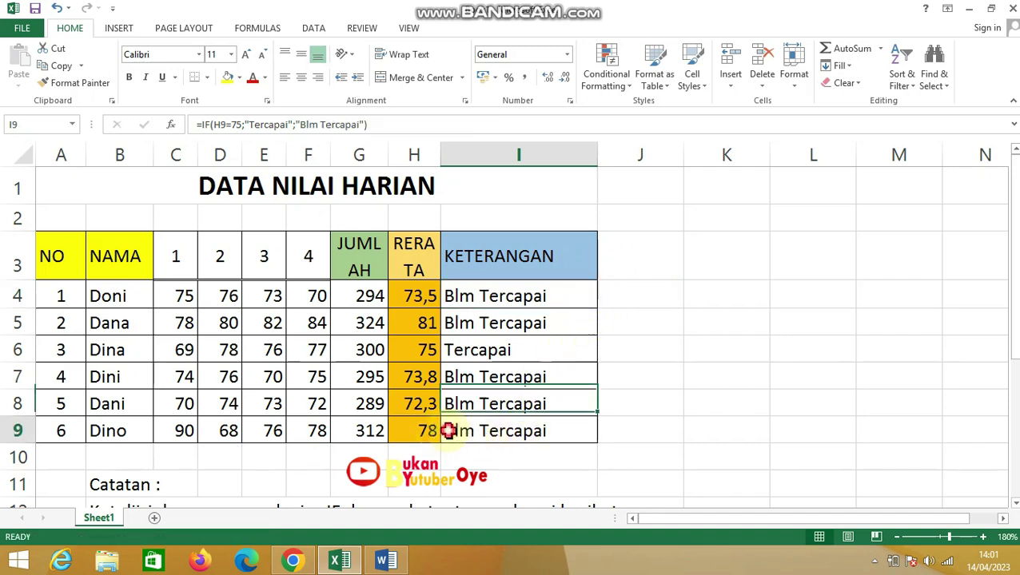
click(425, 324)
click(502, 317)
click(445, 293)
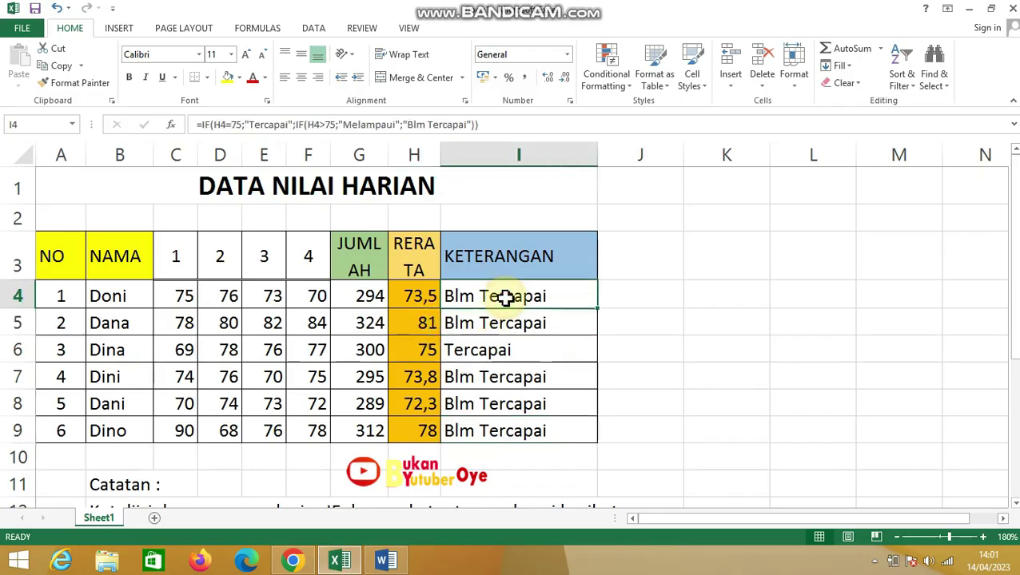
drag(598, 309, 578, 441)
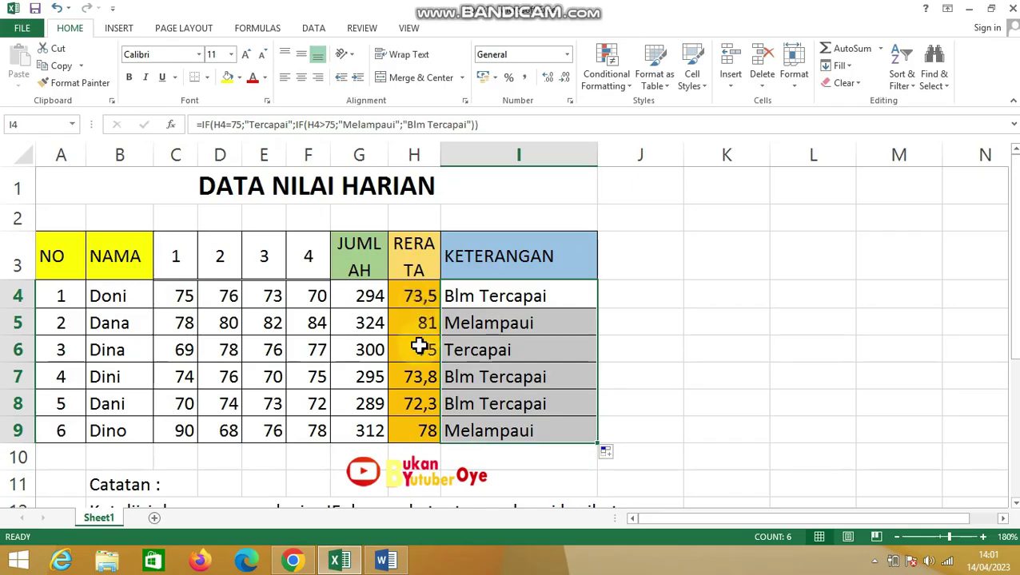
Step: Test the nested IF around the 75 threshold by overwriting the RERATA value in H9 with 74,9 and with 75,01
click(423, 430)
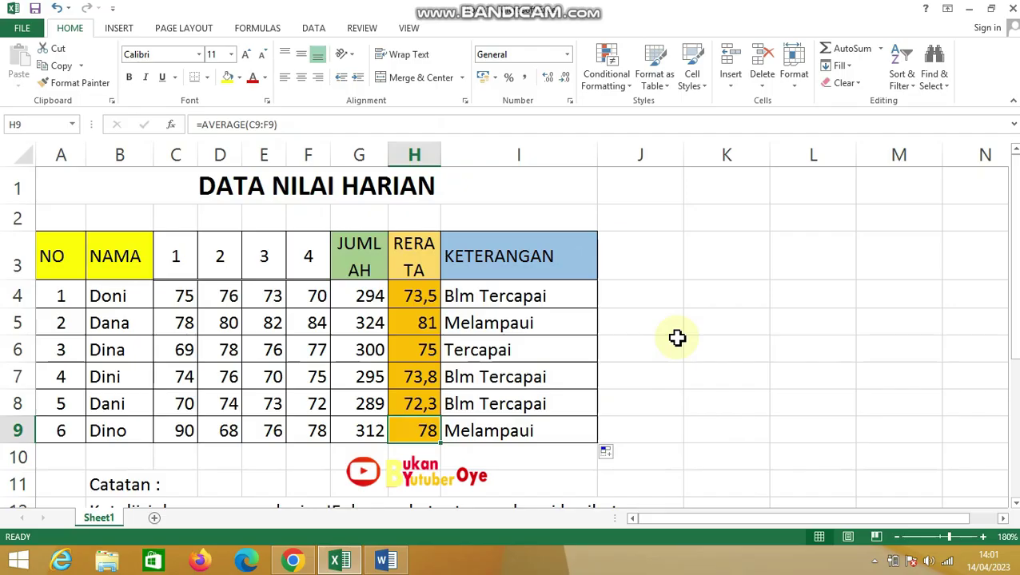
text(74,9)
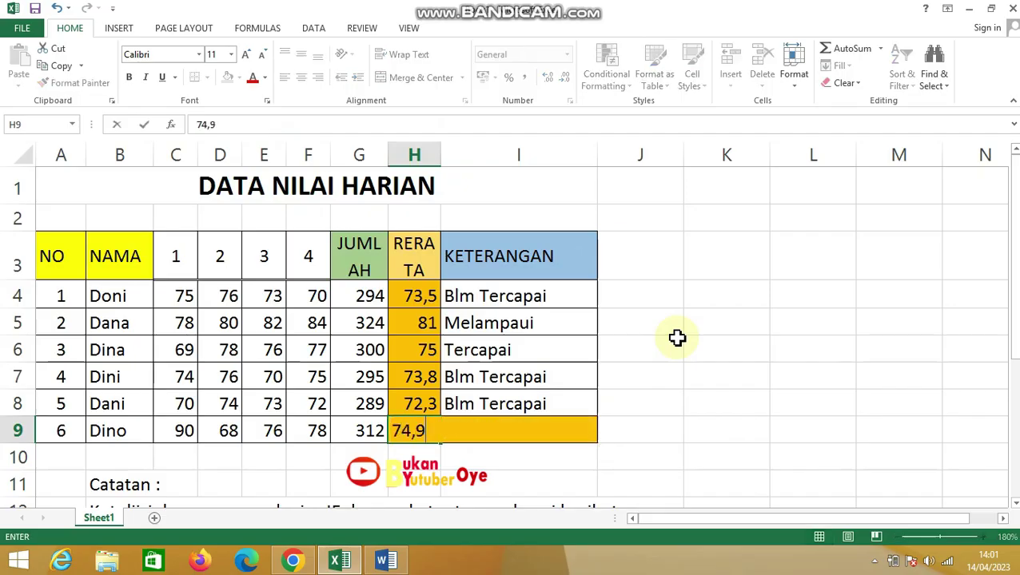
key(Return)
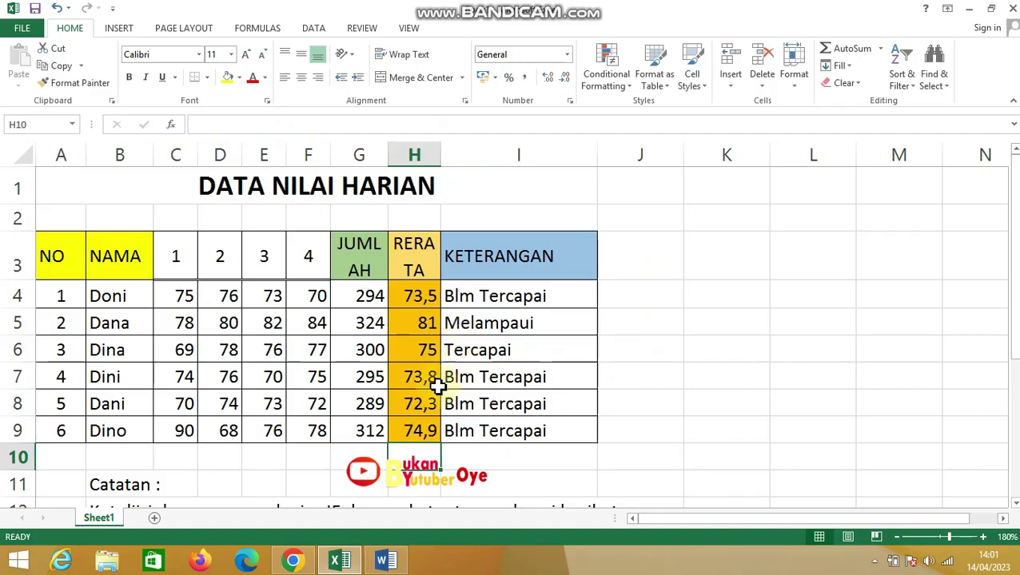
click(427, 432)
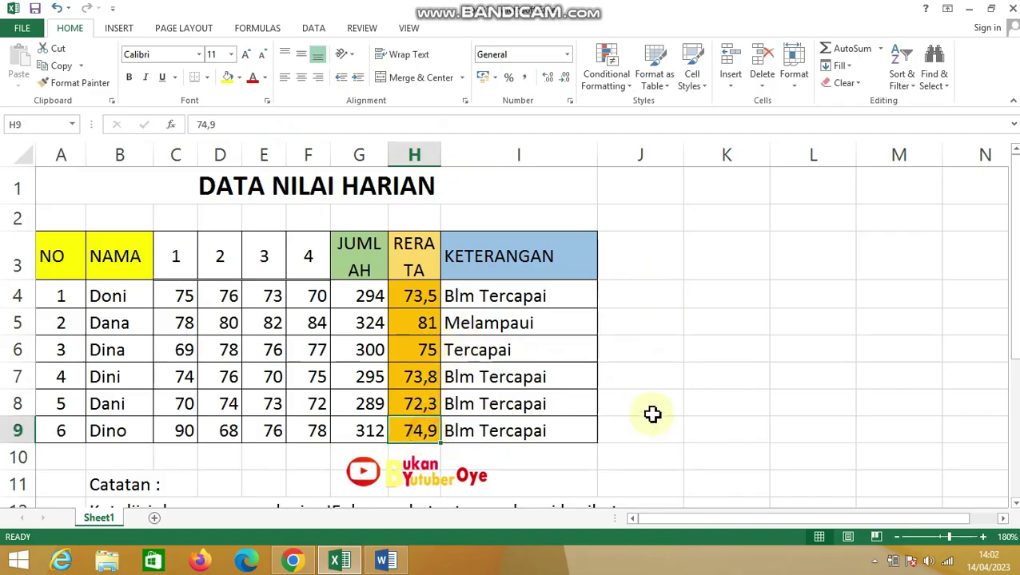
text(75,01)
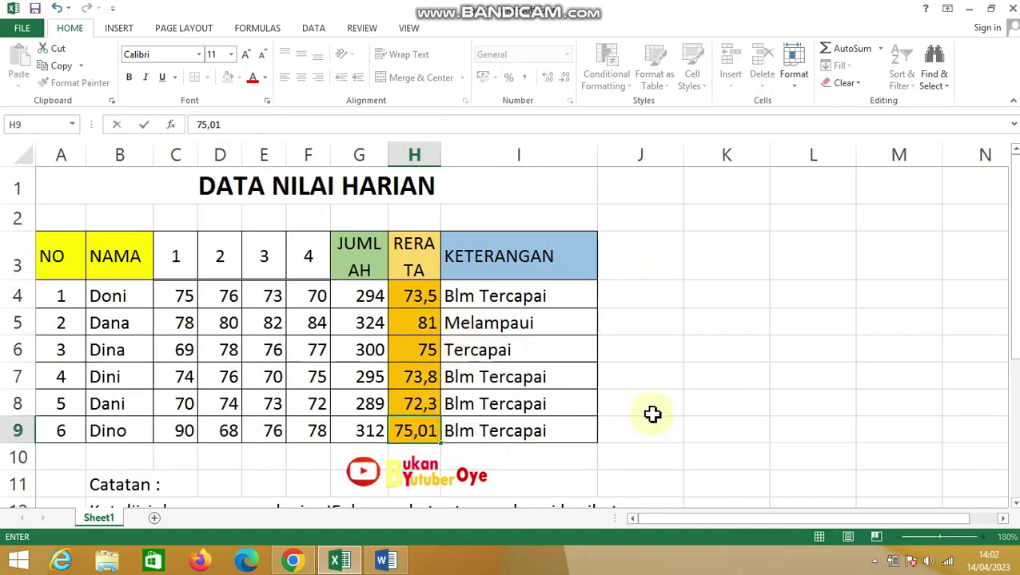
key(Return)
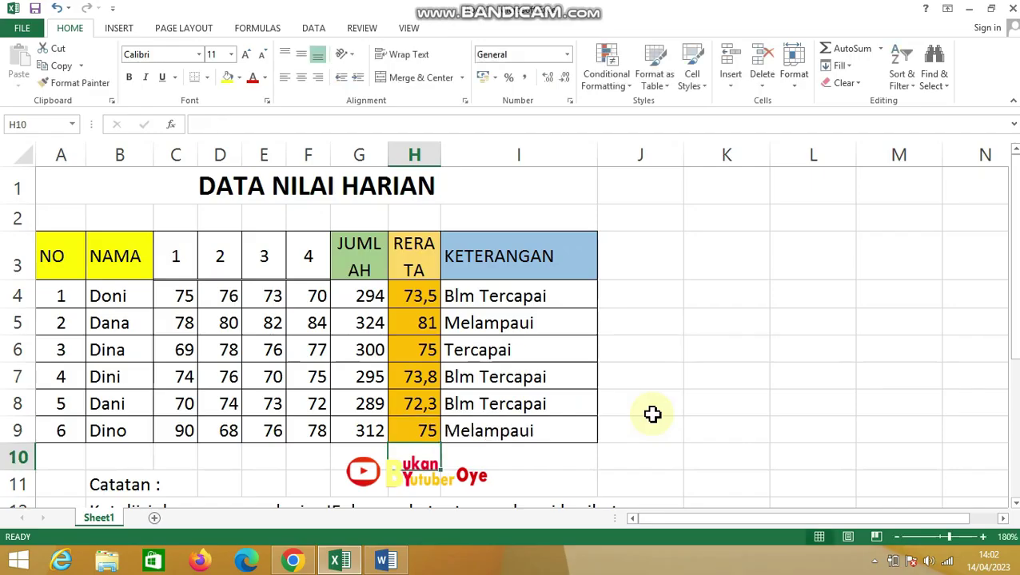
Step: Set the RERATA value in H9 to 75,1 to test the KETERANGAN formula just above the threshold
key(Up)
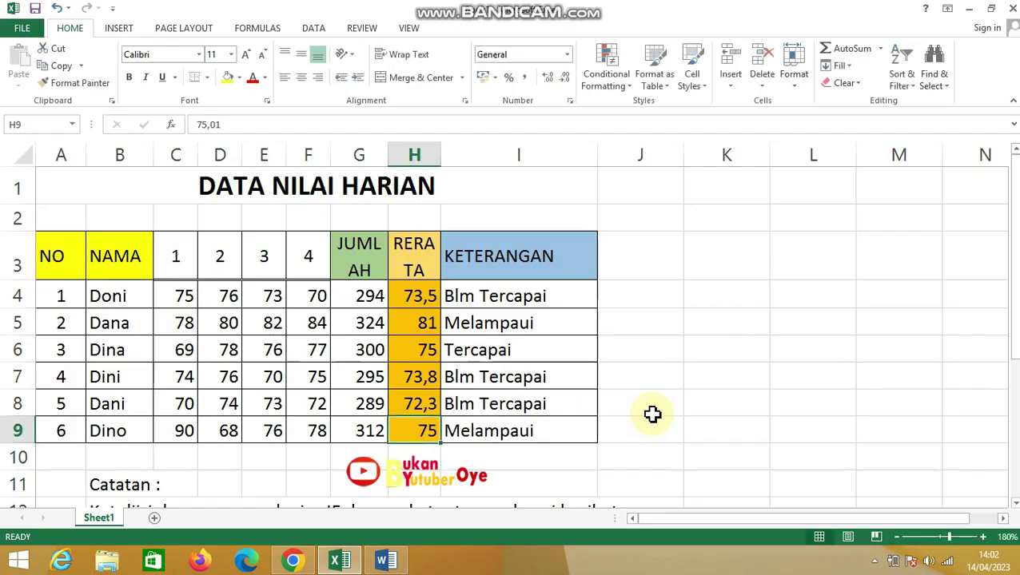
text(75)
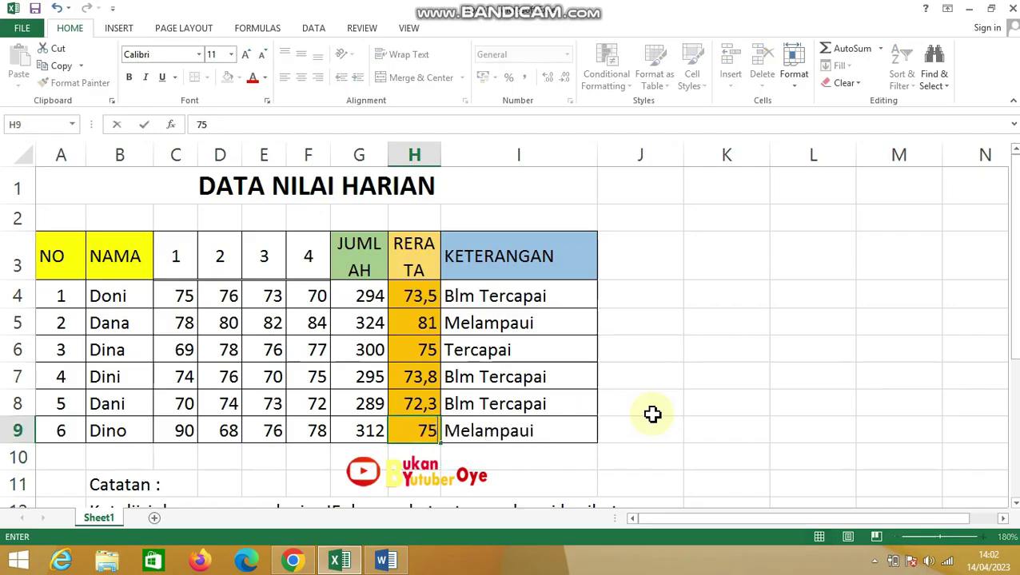
text(,1)
key(Return)
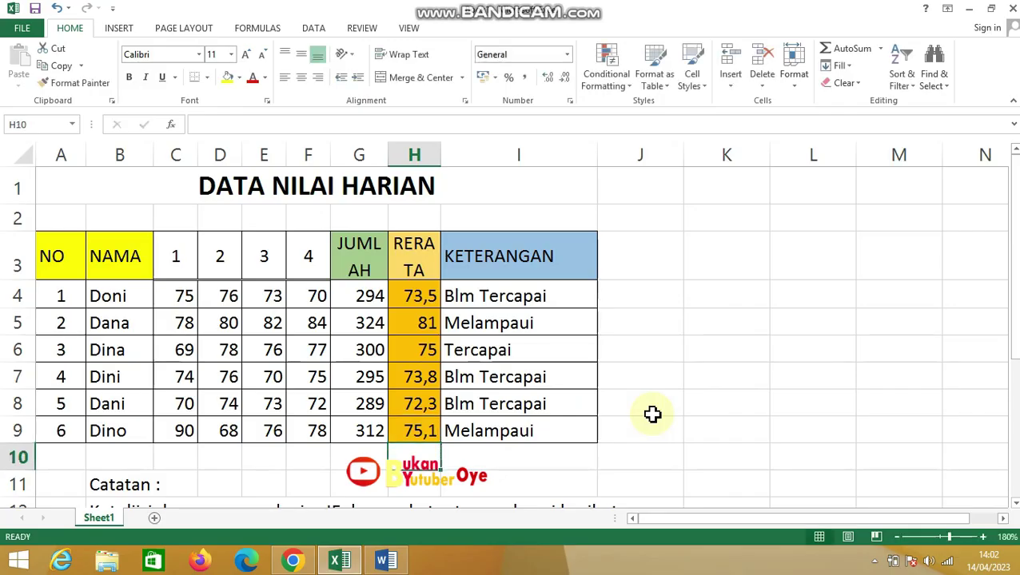
key(Up)
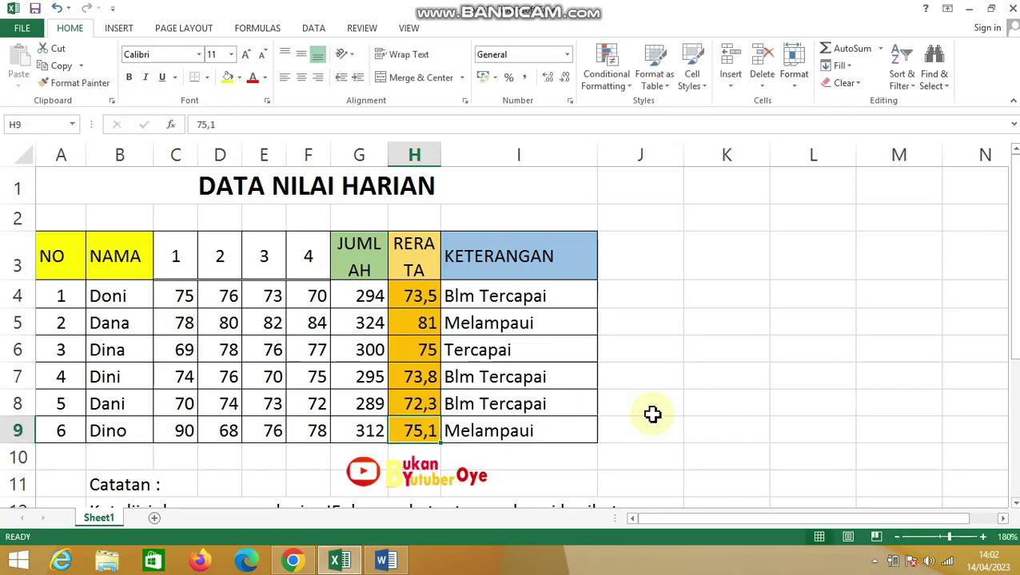